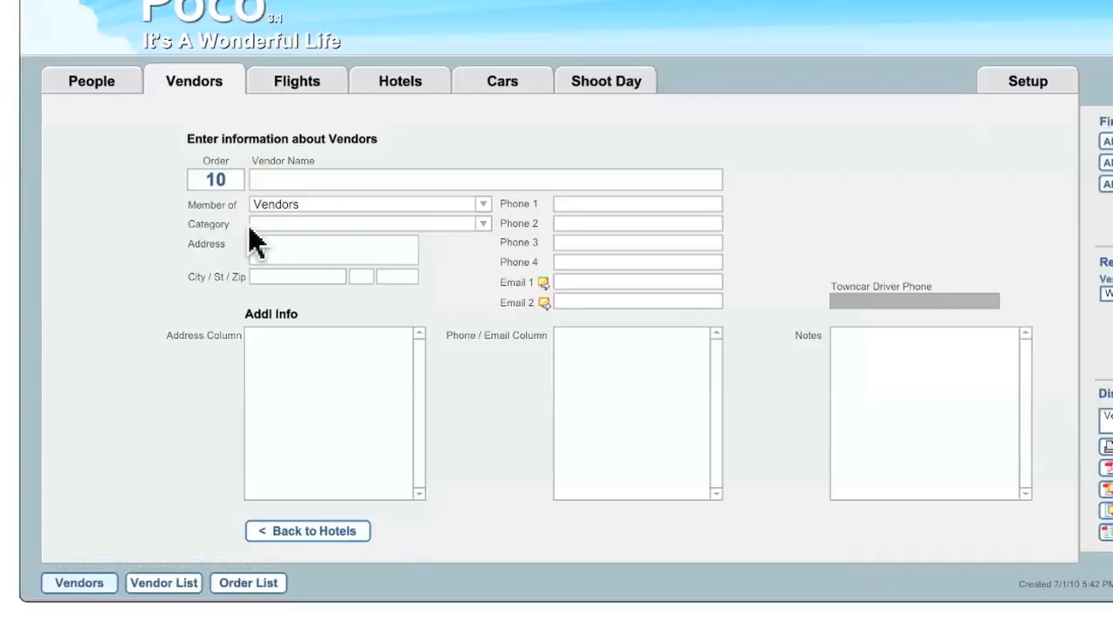
# Name the vendor Acme Camera Company and review the editable value list behind its Member of field
pyautogui.click(325, 180)
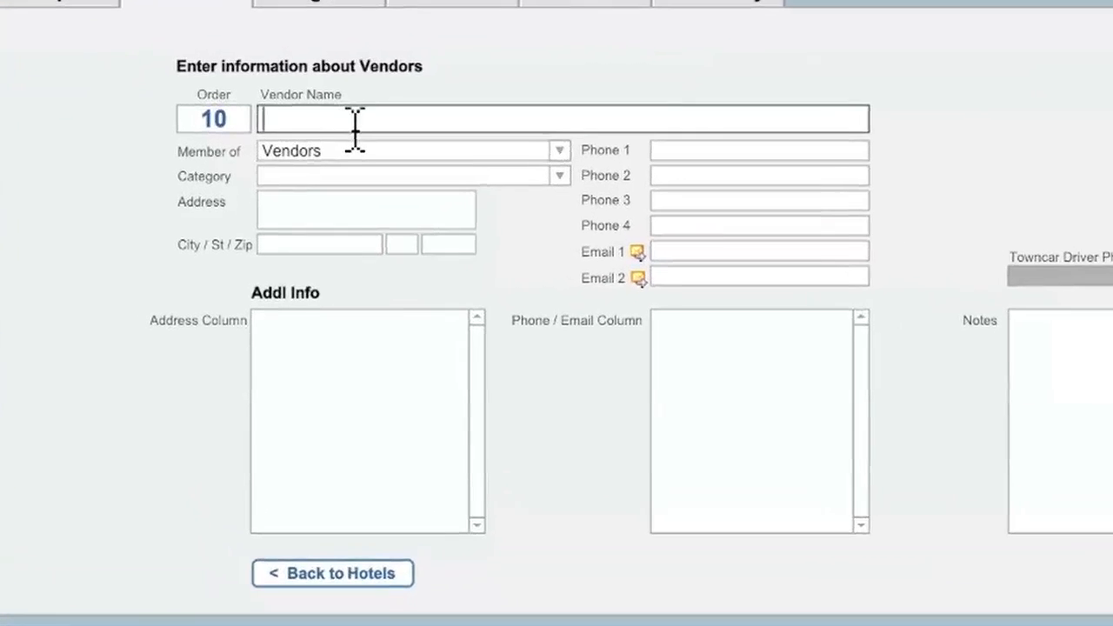
pyautogui.write('Acme Camera Company')
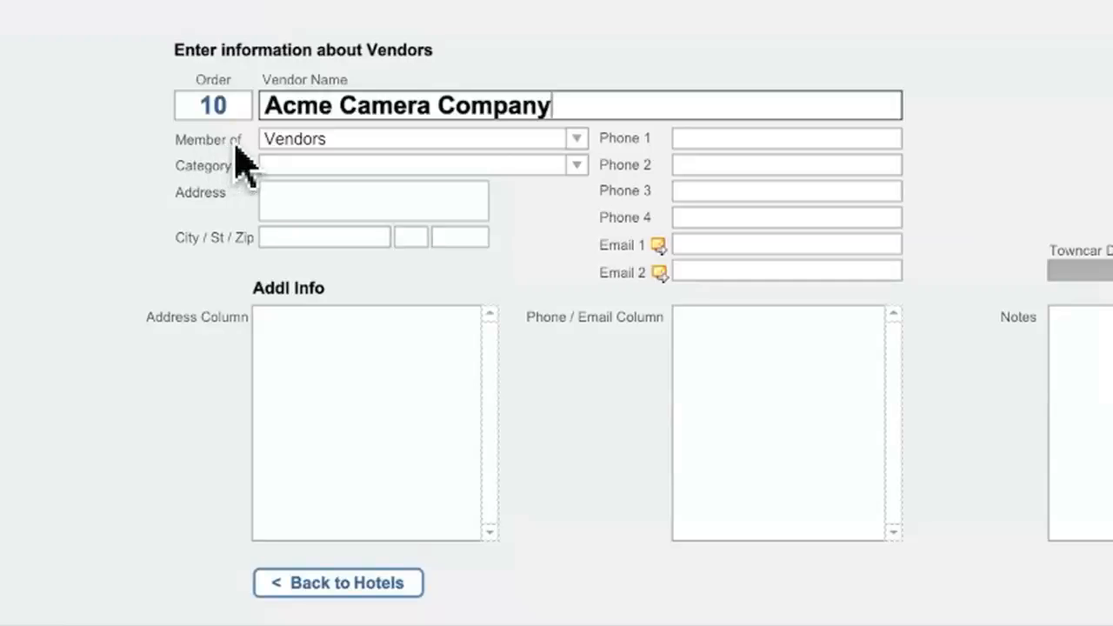
pyautogui.click(578, 144)
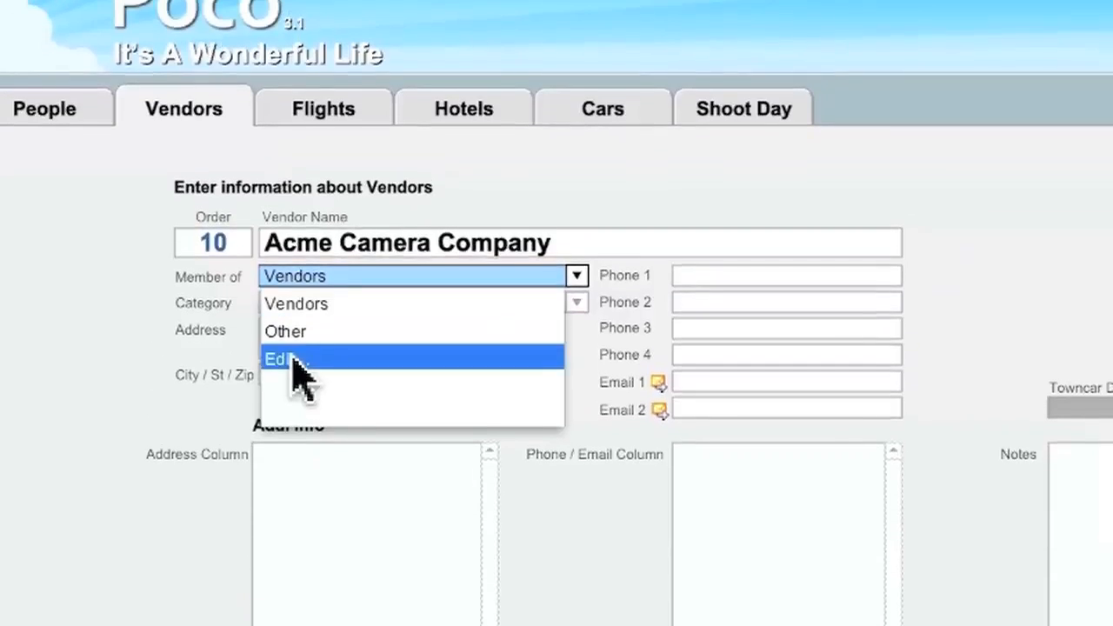
pyautogui.click(292, 223)
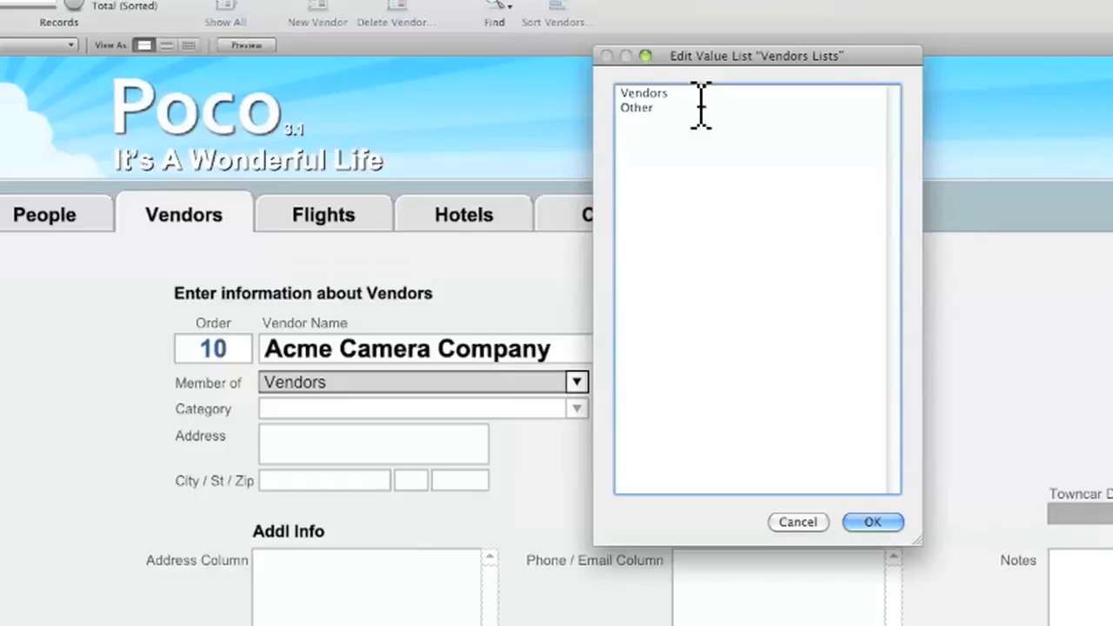
pyautogui.click(872, 522)
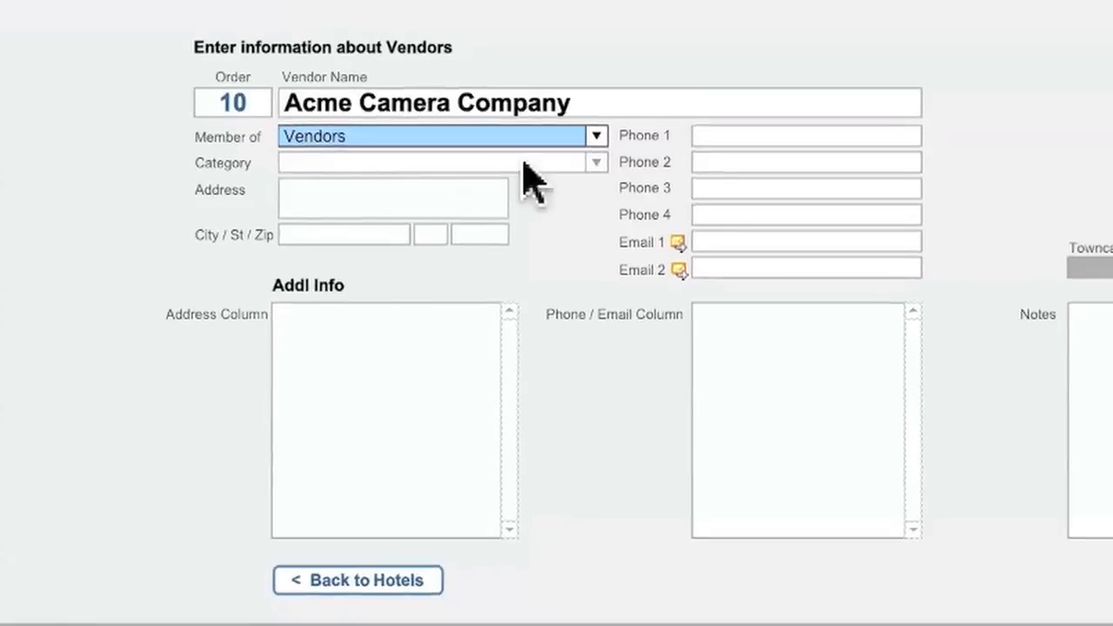
# Assign the CAMERA category to the Acme Camera Company vendor record
pyautogui.click(600, 163)
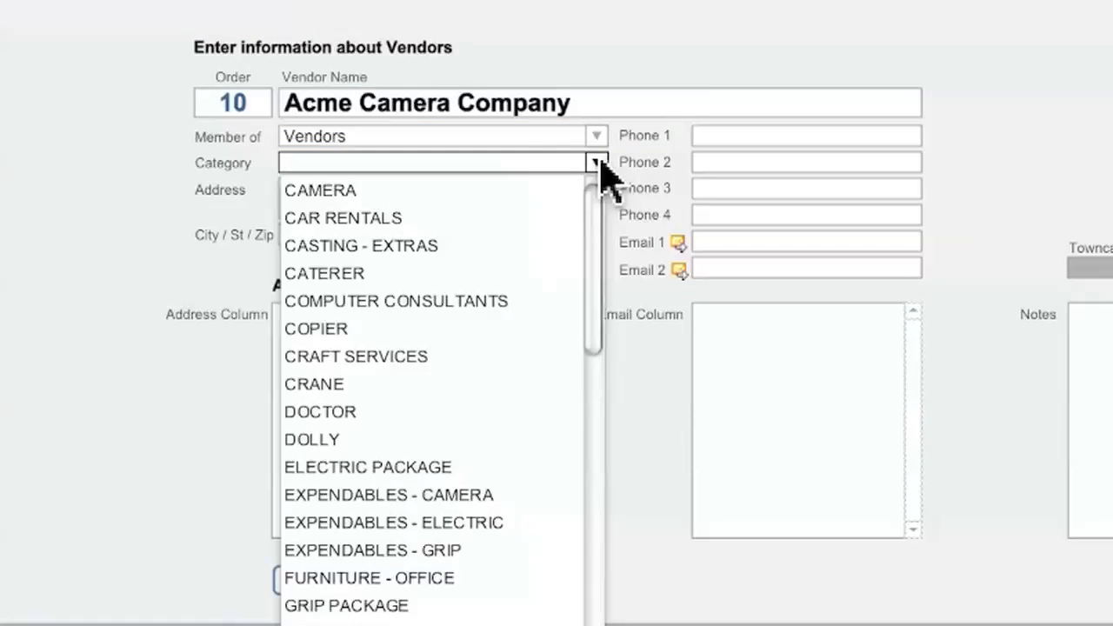
pyautogui.moveTo(600, 218); pyautogui.dragTo(604, 547)
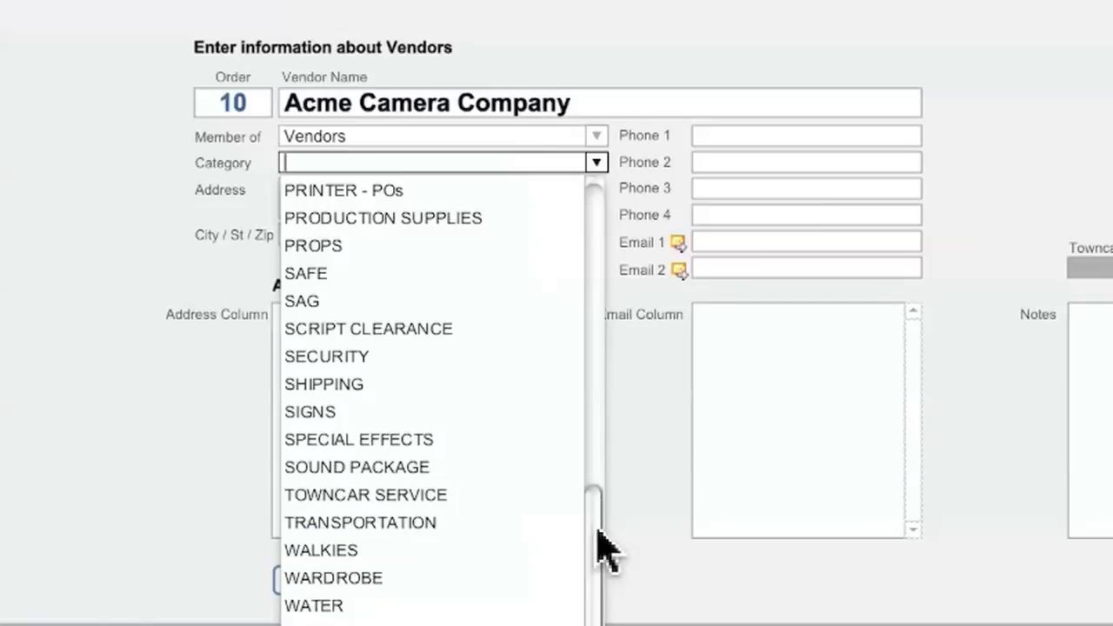
pyautogui.moveTo(605, 546); pyautogui.dragTo(603, 75)
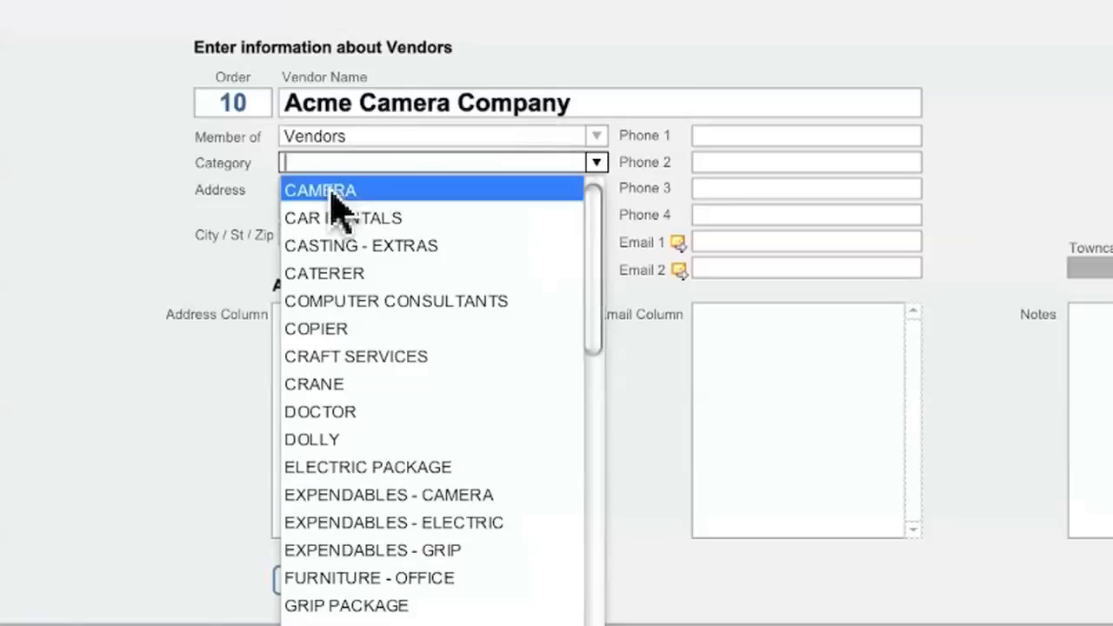
pyautogui.click(290, 188)
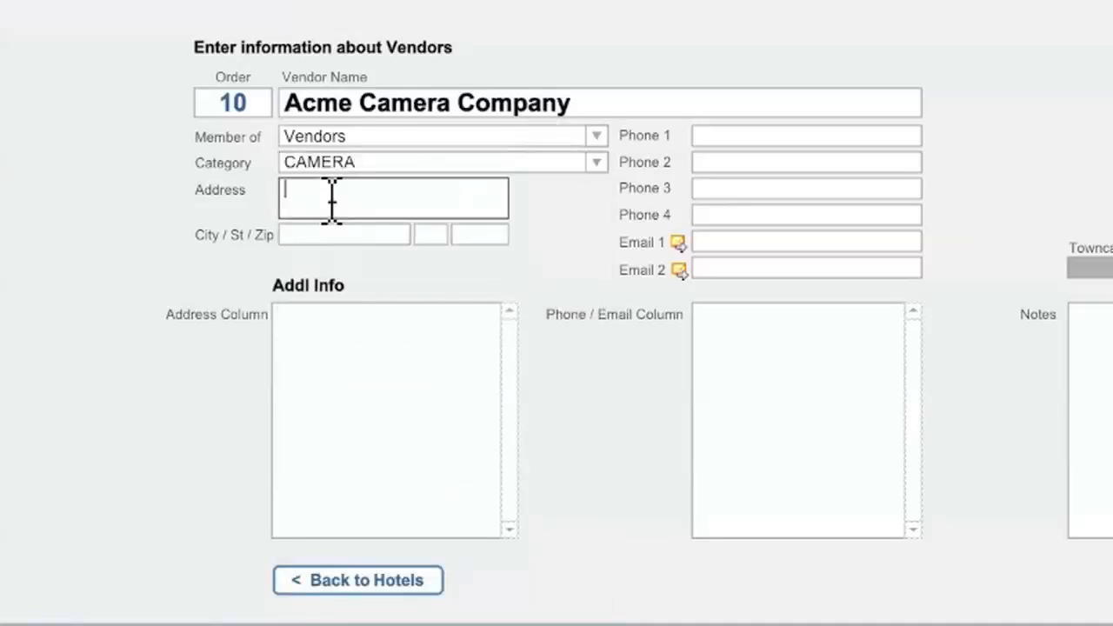
pyautogui.click(332, 199)
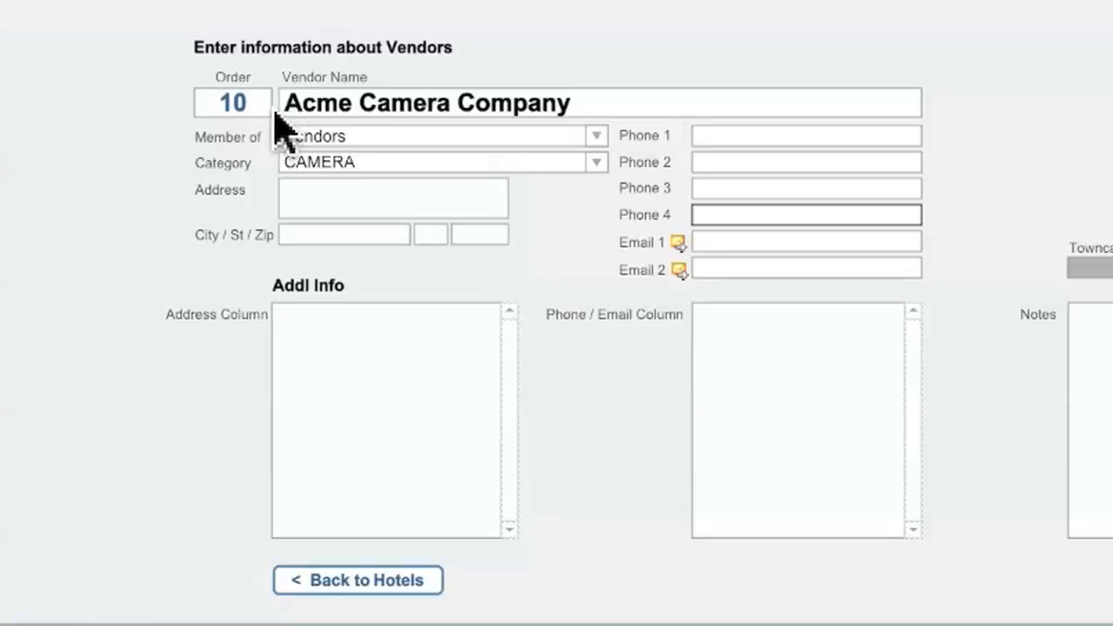
# Browse the available vendor categories for Acme Camera Company and close the list
pyautogui.click(597, 163)
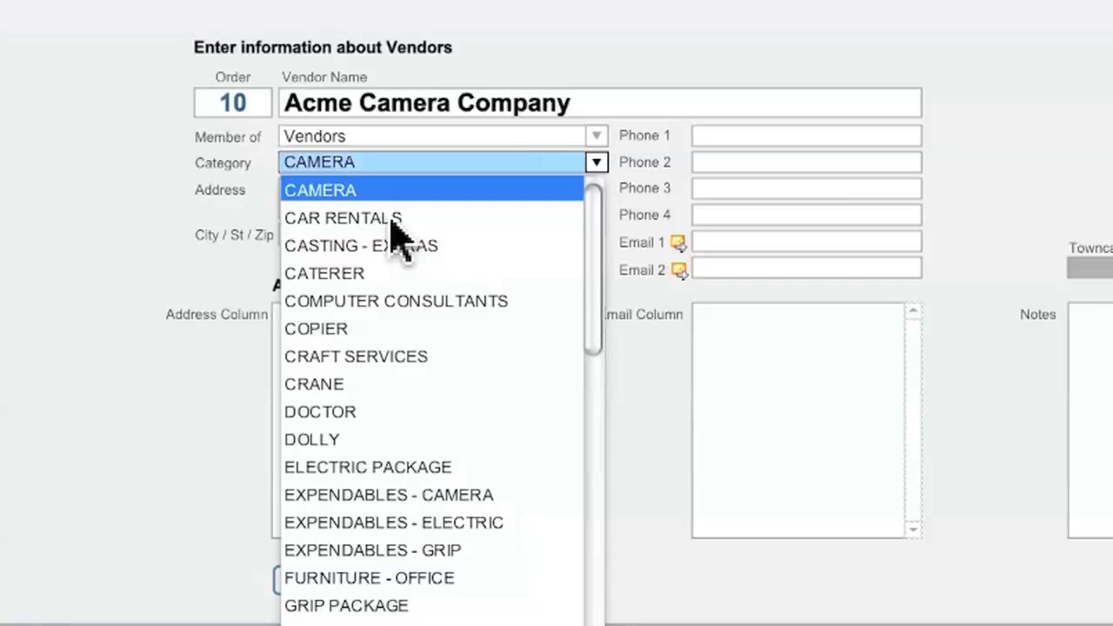
pyautogui.scroll(-9, 396, 230)
pyautogui.scroll(9, 396, 230)
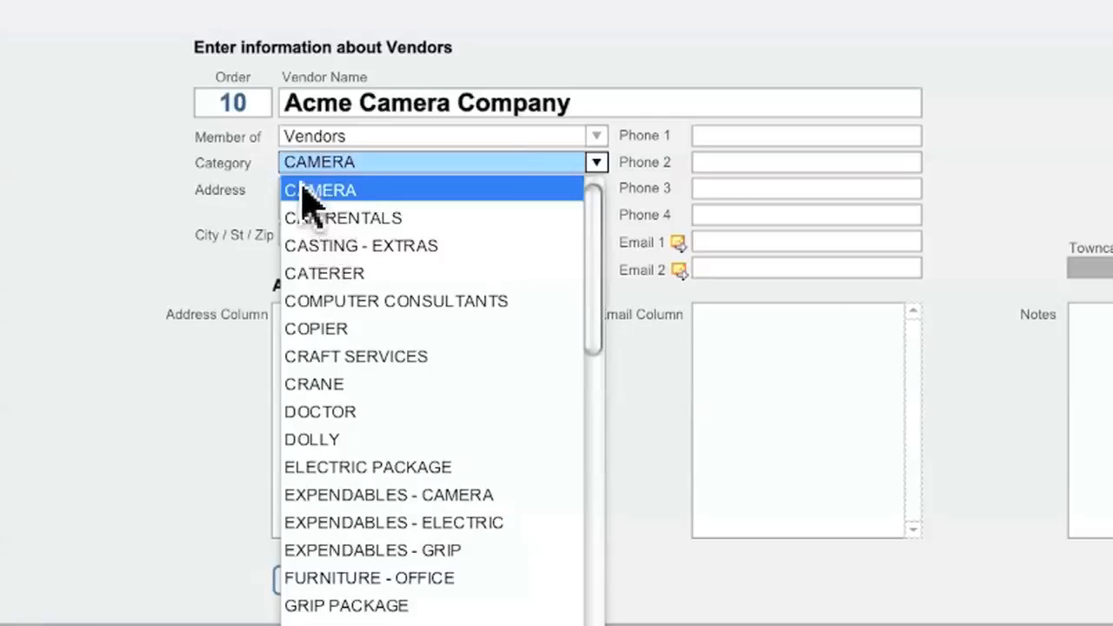
pyautogui.click(247, 78)
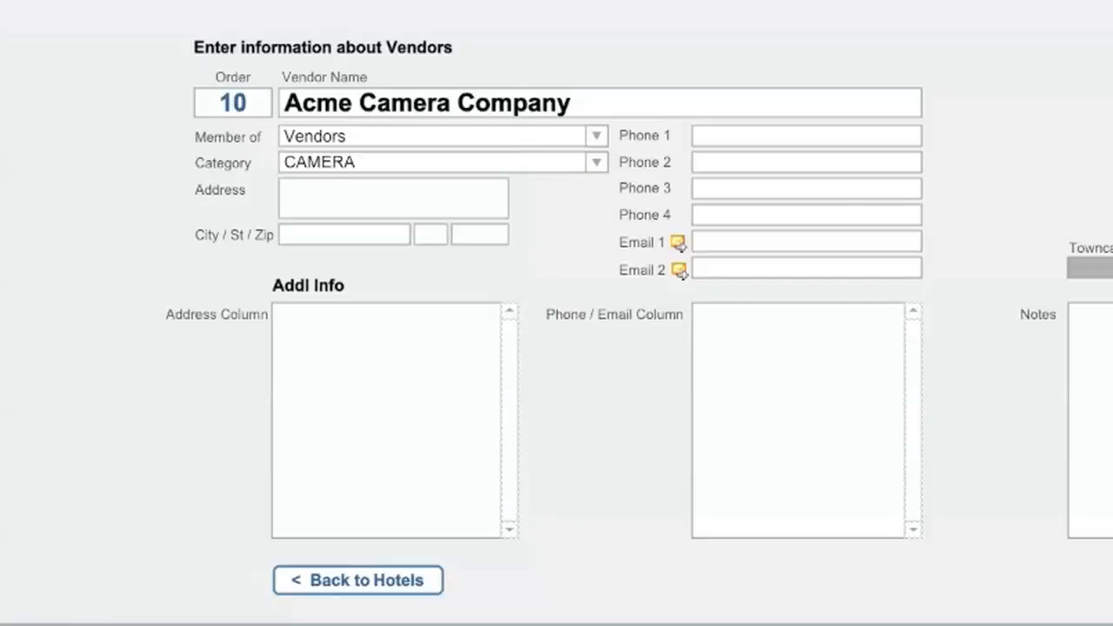
# Set Panavision's order number to 5 in the Vendor Order List
pyautogui.hotkey('ctrl', 'Down')
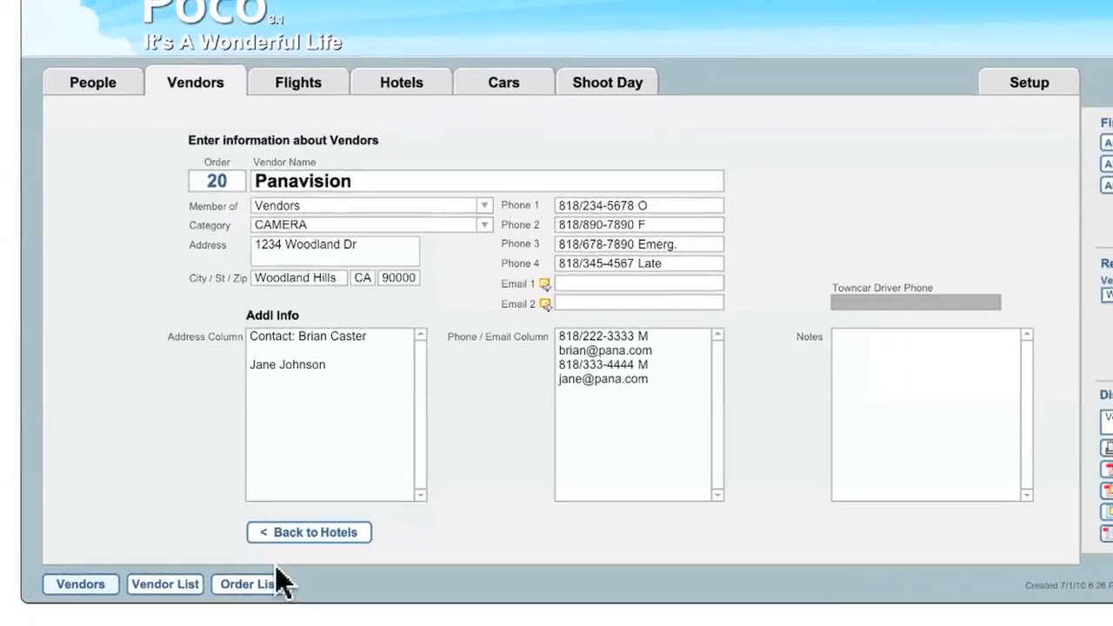
pyautogui.click(277, 585)
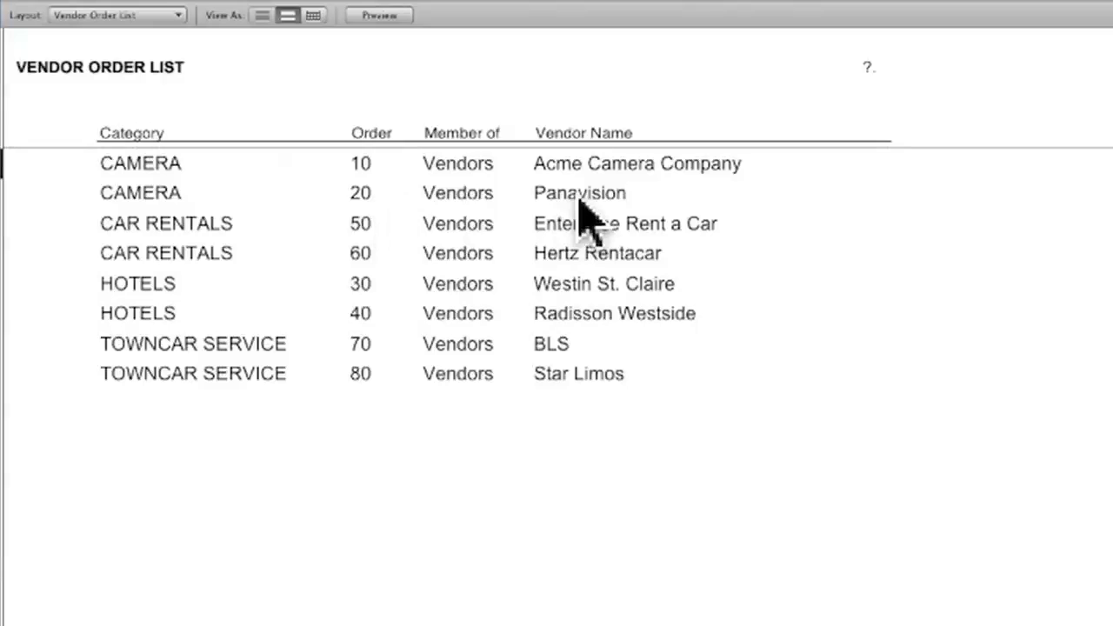
pyautogui.click(410, 198)
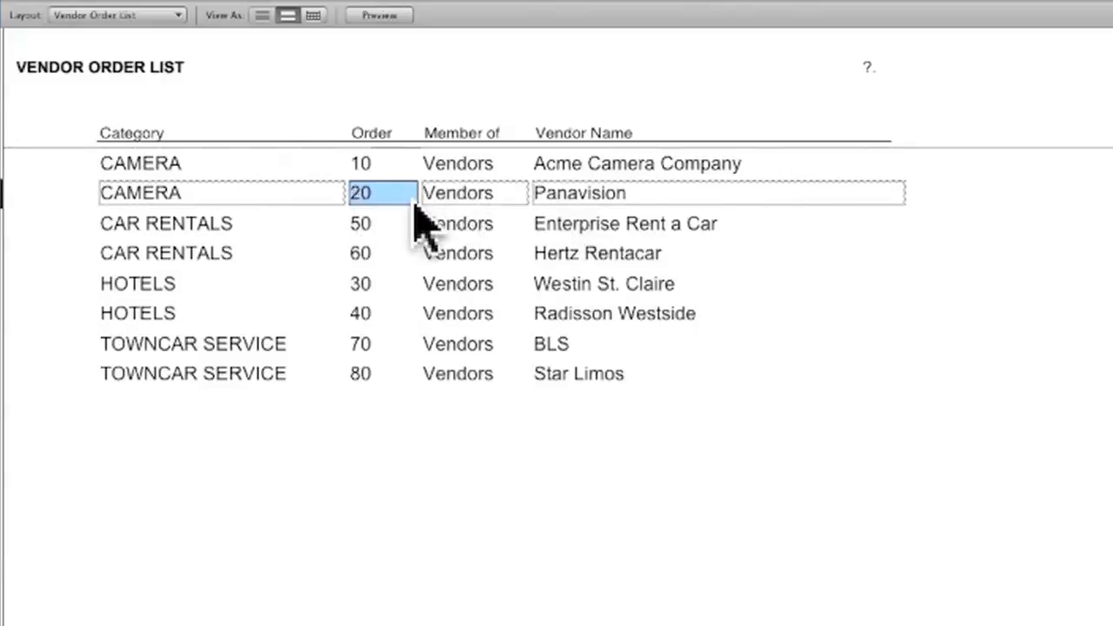
pyautogui.write('5')
pyautogui.click(931, 212)
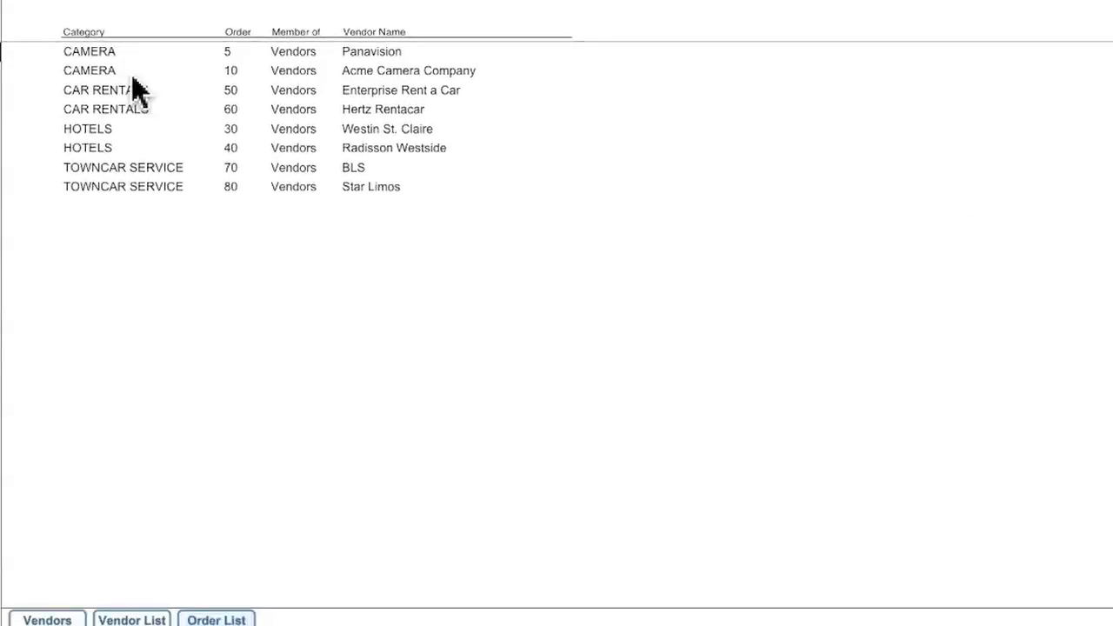
# Return to the Acme Camera Company record and fill in its street address, city, state and zip code
pyautogui.click(49, 620)
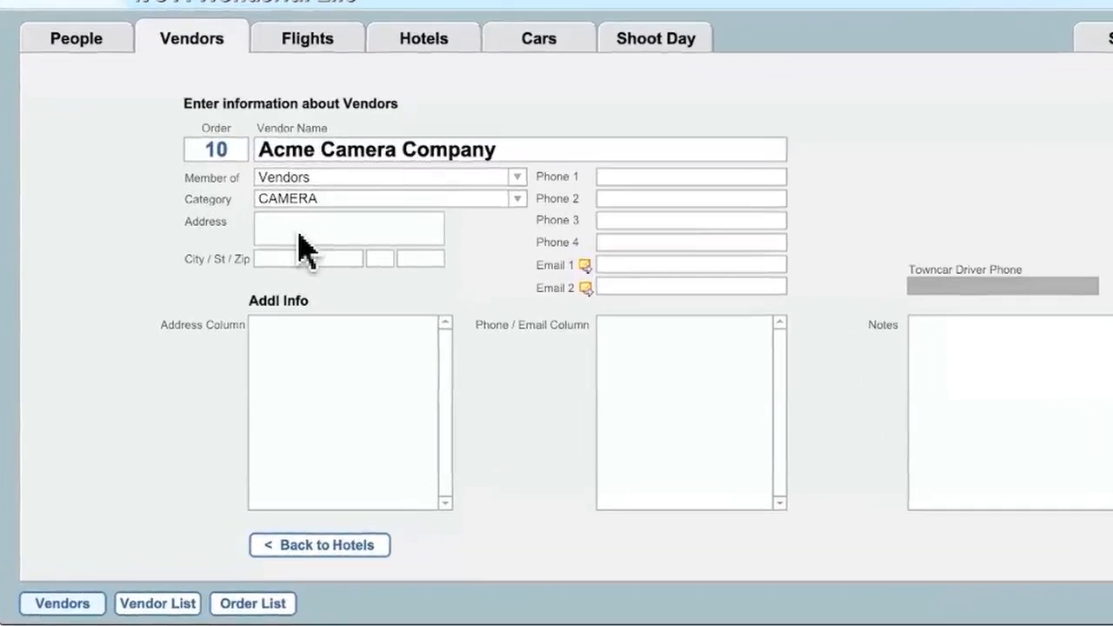
pyautogui.click(297, 246)
pyautogui.write('1234')
pyautogui.write(' State St.')
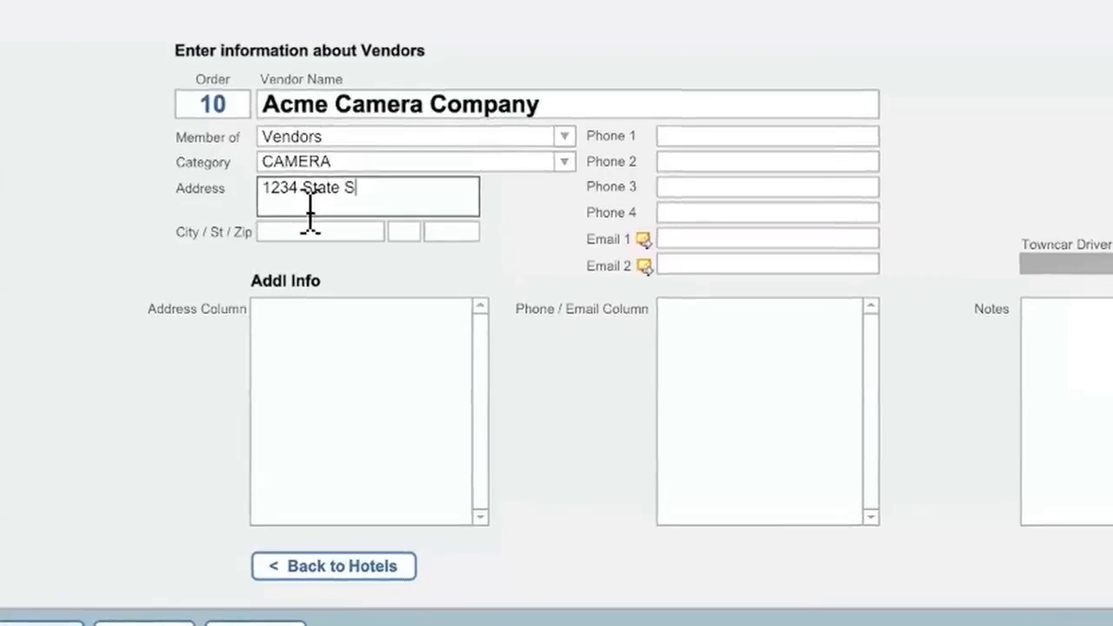
pyautogui.press('Tab')
pyautogui.write('Los Angeles')
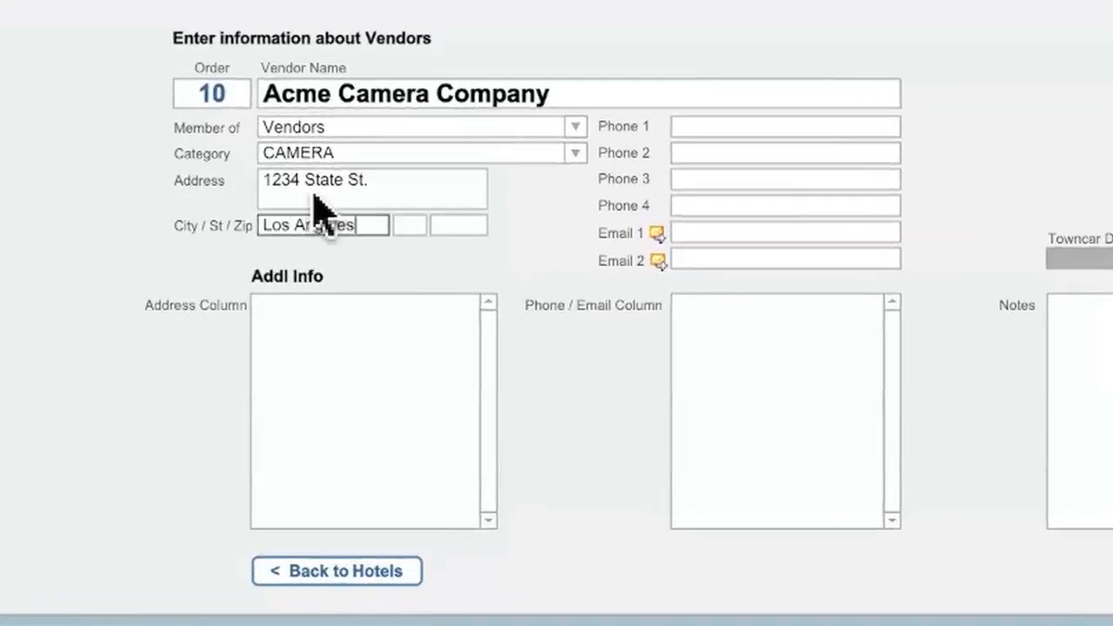
pyautogui.press('Tab')
pyautogui.write('C')
pyautogui.press('Tab')
pyautogui.write('90000')
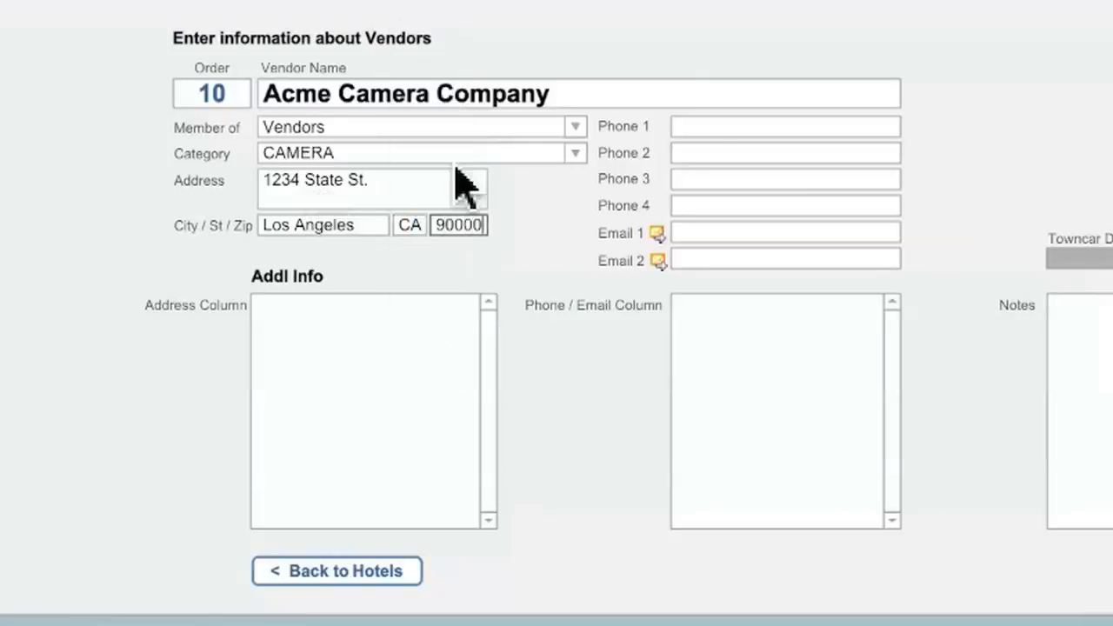
# Fill in Acme Camera Company's office phone number, fax number and primary e-mail address
pyautogui.click(729, 129)
pyautogui.write('213-555-1234 O')
pyautogui.press('Tab')
pyautogui.write('213-55')
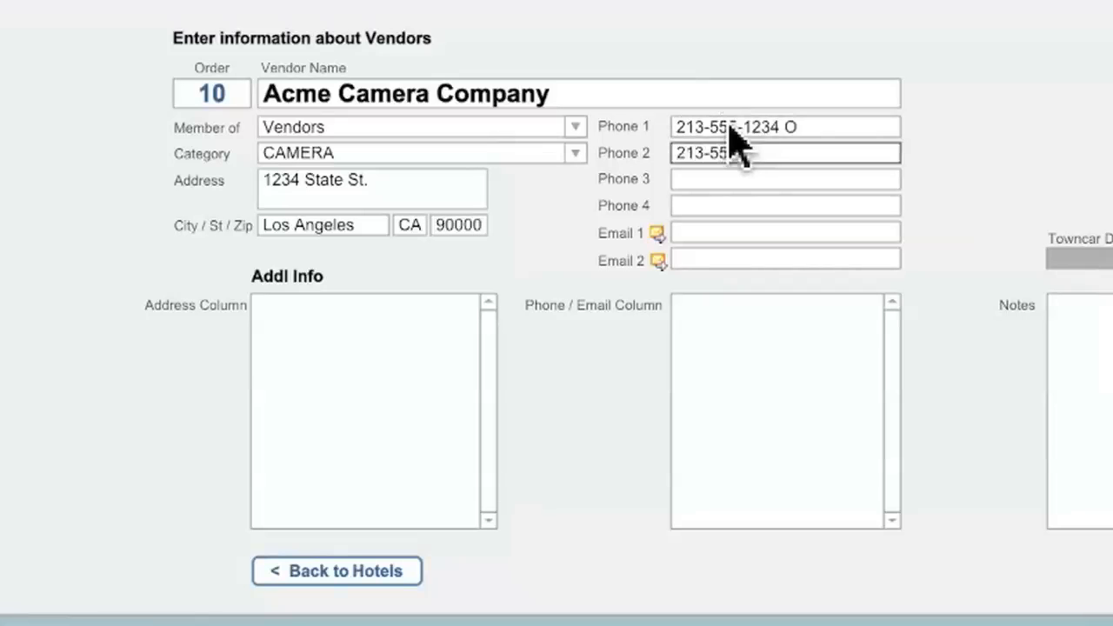
pyautogui.write('5-9012 F')
pyautogui.click(722, 235)
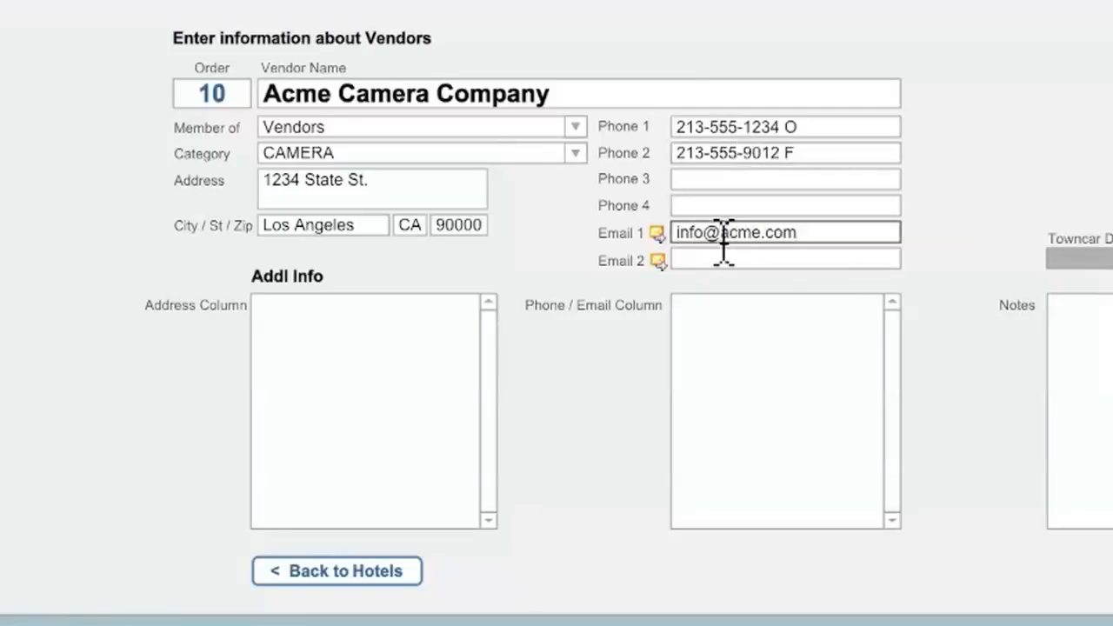
# Add the contact person's name and mobile number to the vendor's additional address and phone columns
pyautogui.click(392, 349)
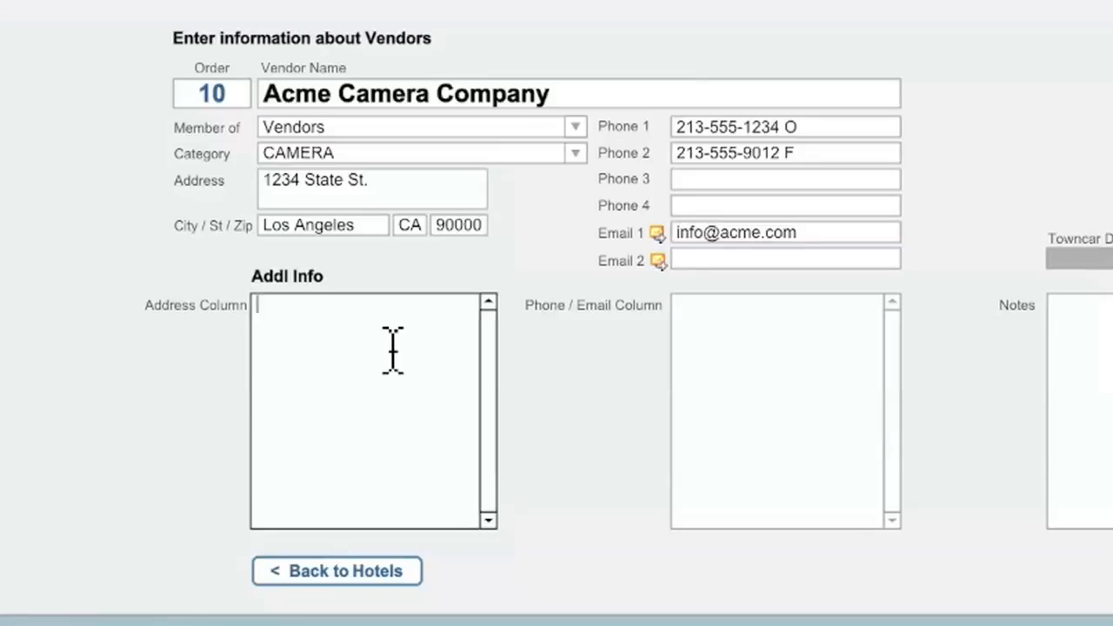
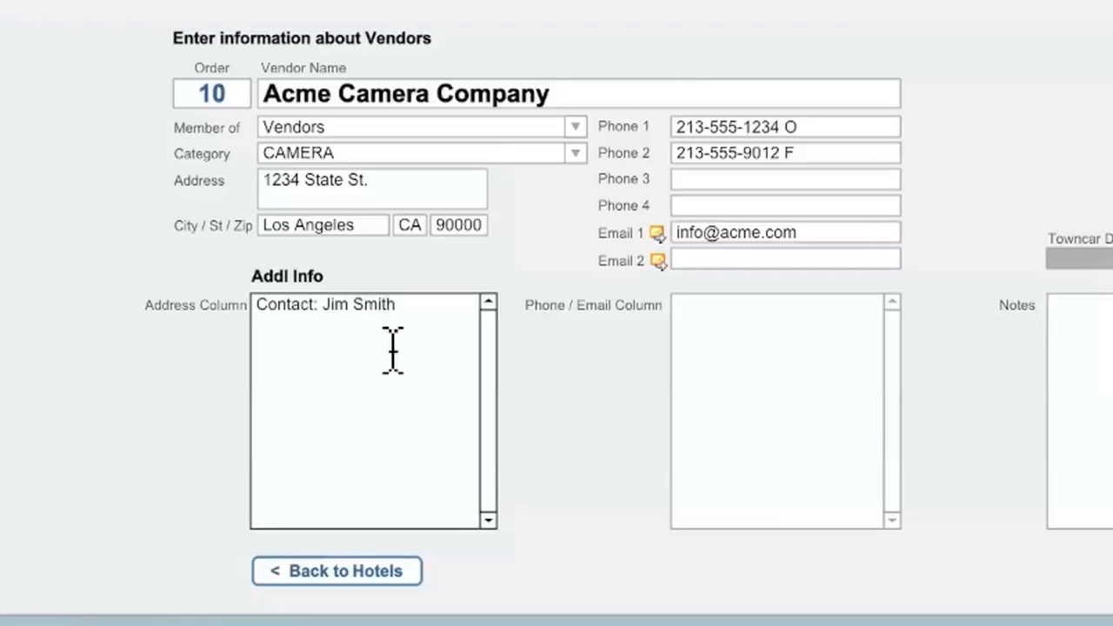
pyautogui.press('Tab')
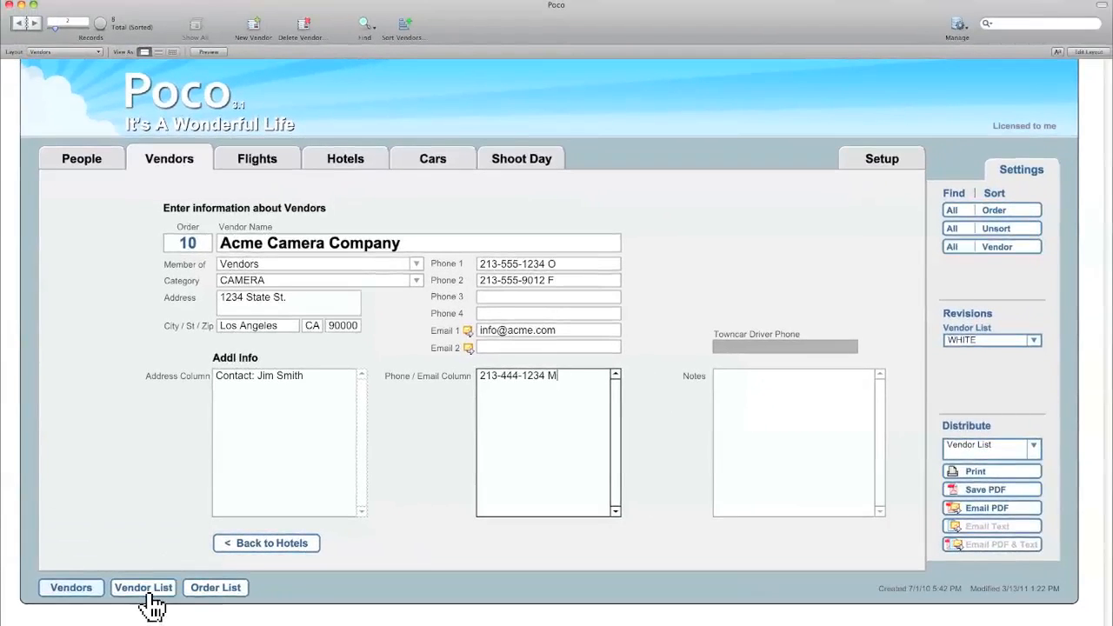
# Preview the Vendor List report as it will print, and exit the preview
pyautogui.click(149, 595)
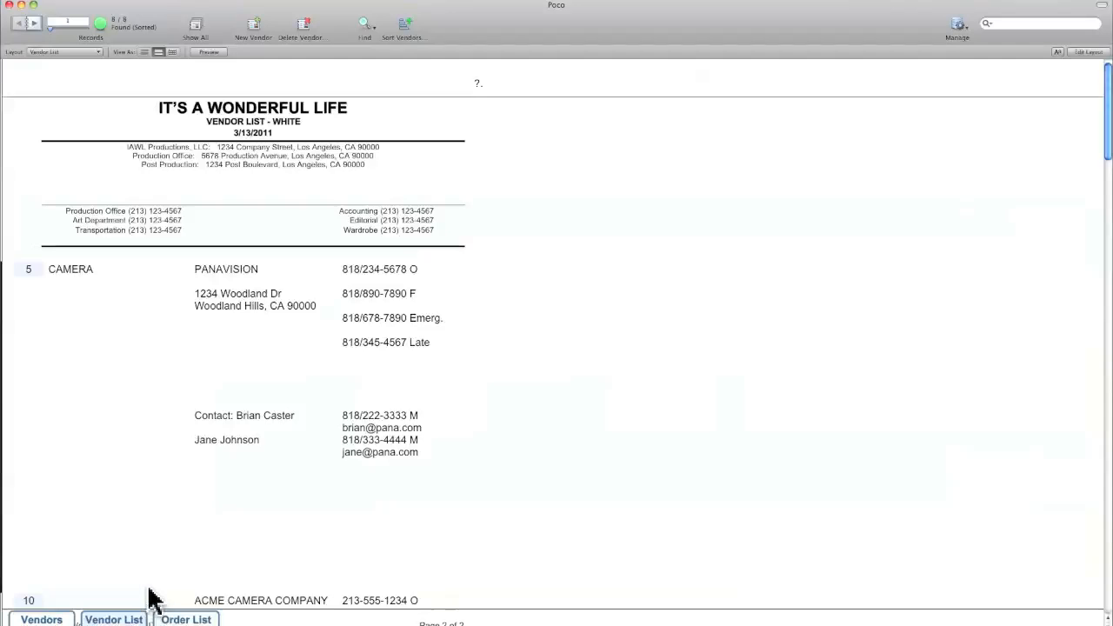
pyautogui.click(209, 52)
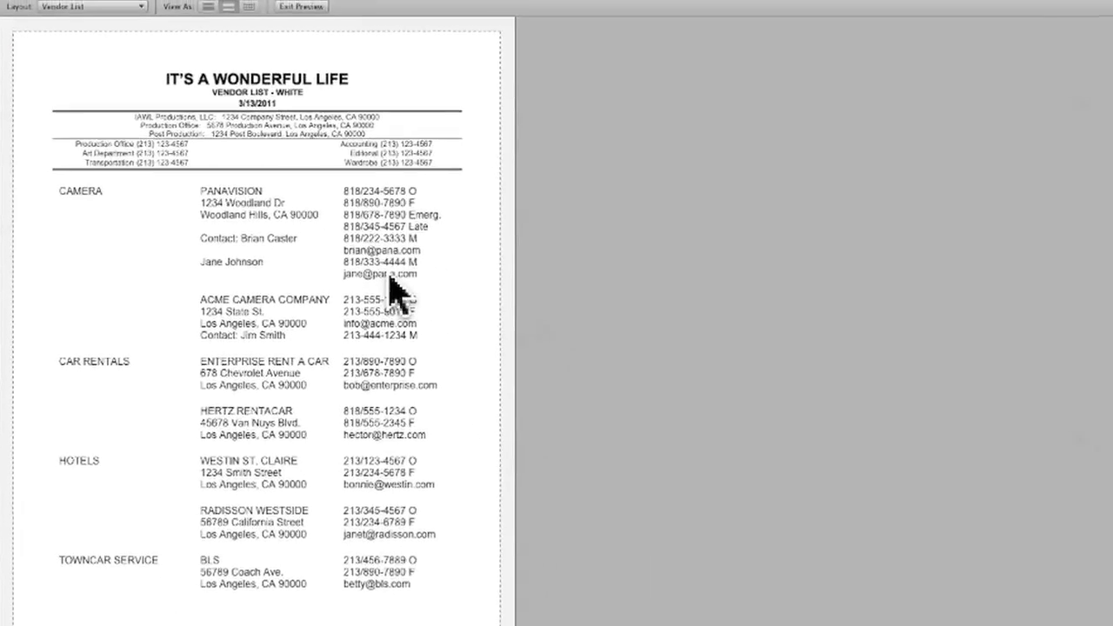
pyautogui.click(300, 6)
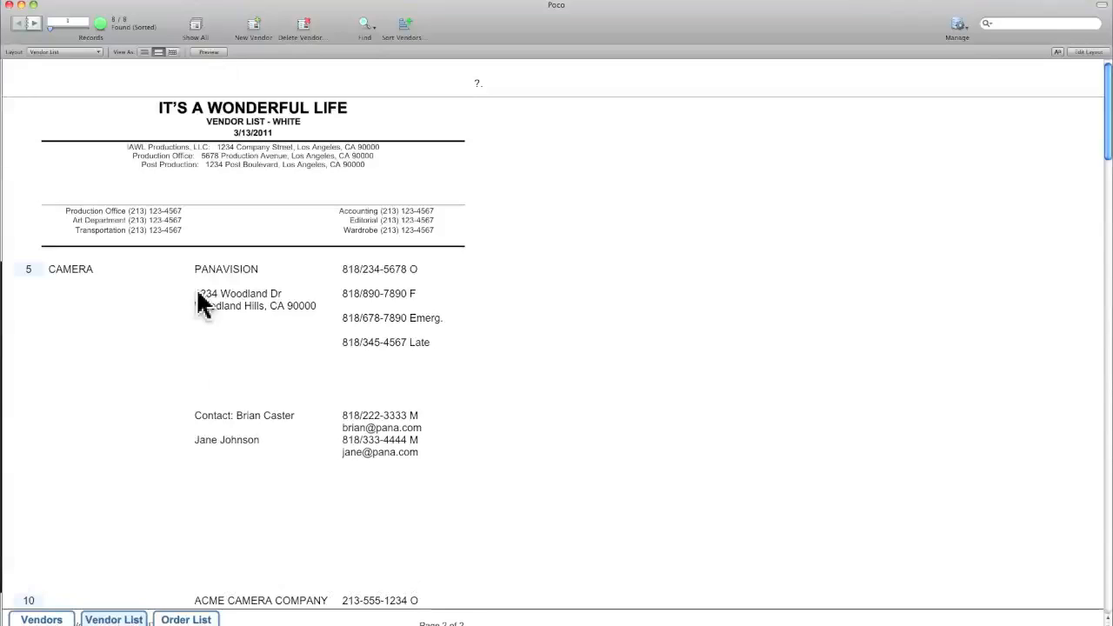
# Return to the Acme Camera Company record and place the cursor in its Notes field
pyautogui.click(42, 620)
pyautogui.click(808, 423)
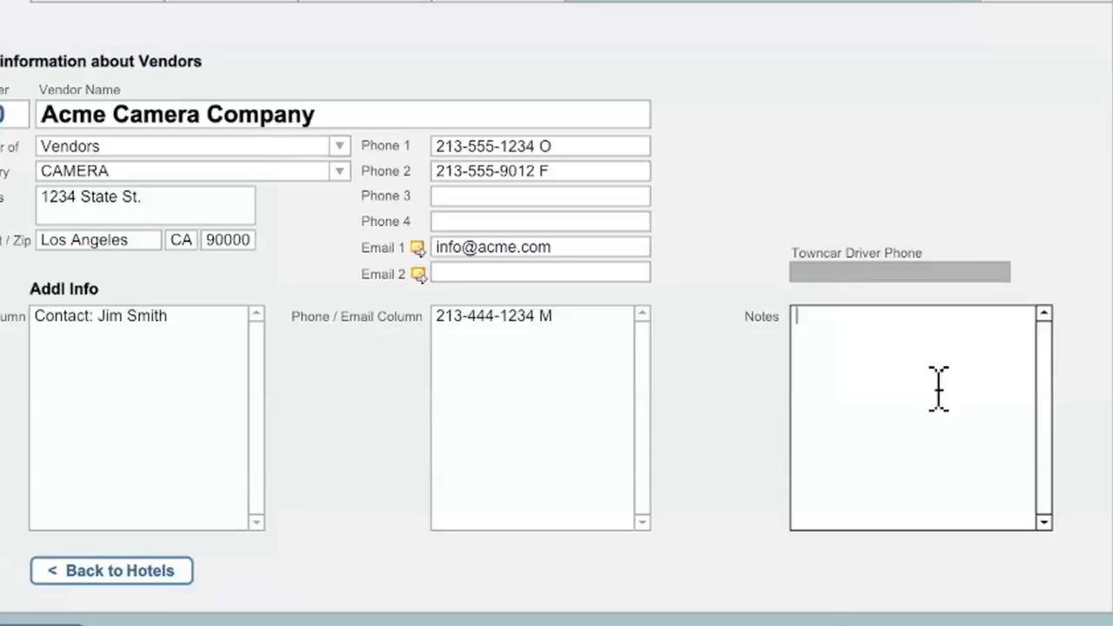
pyautogui.click(939, 389)
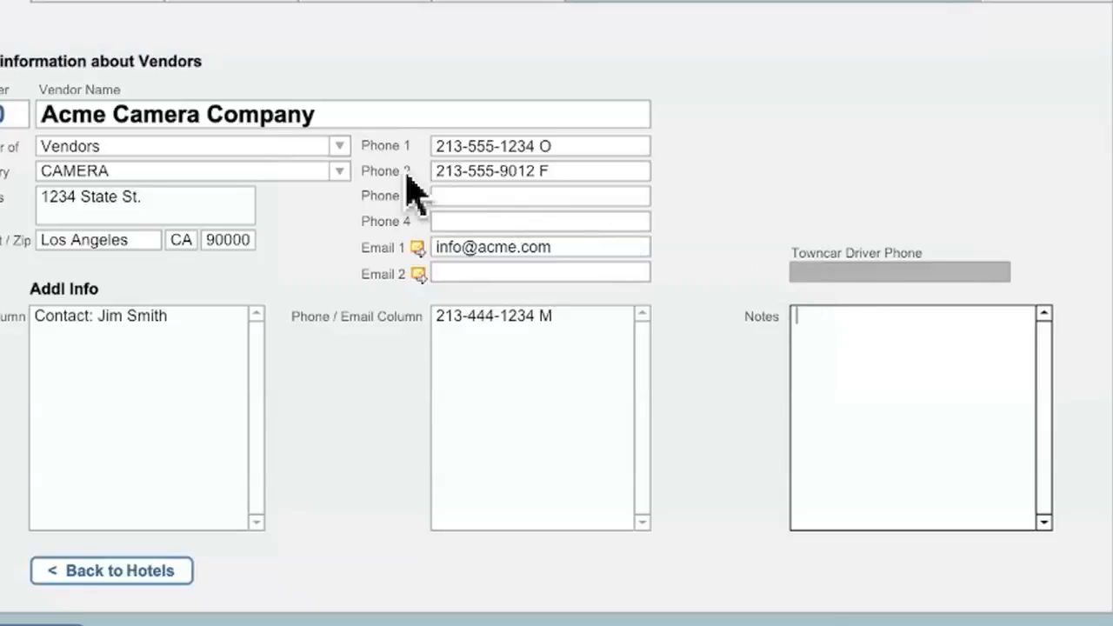
# Change the vendor's category to TOWNCAR SERVICE and place the cursor in the Towncar Driver Phone field
pyautogui.click(345, 171)
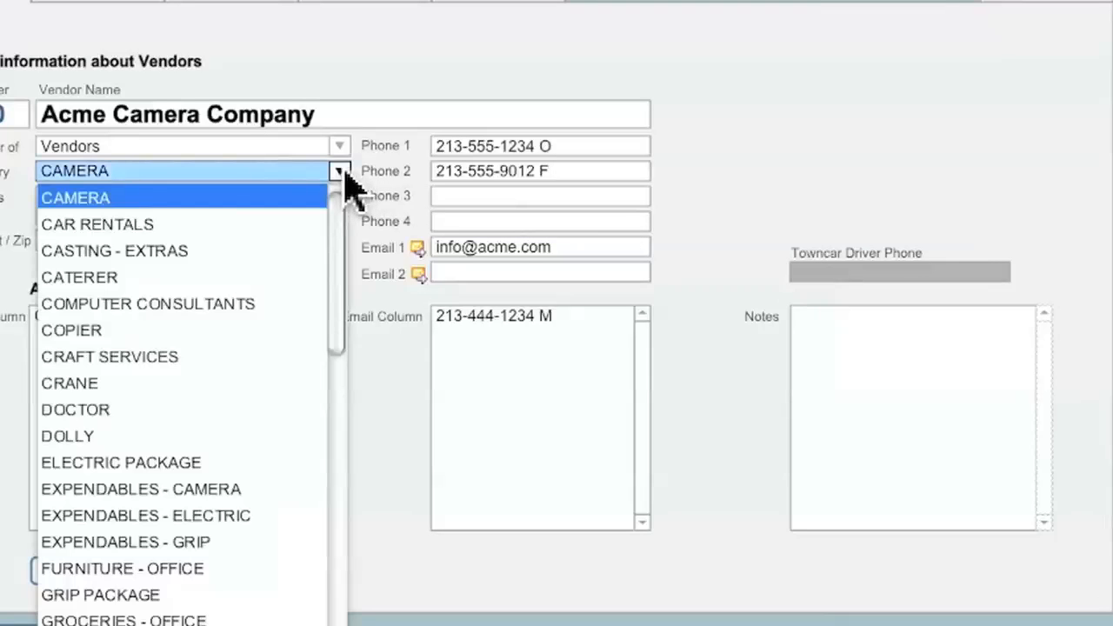
pyautogui.moveTo(336, 253); pyautogui.dragTo(337, 619)
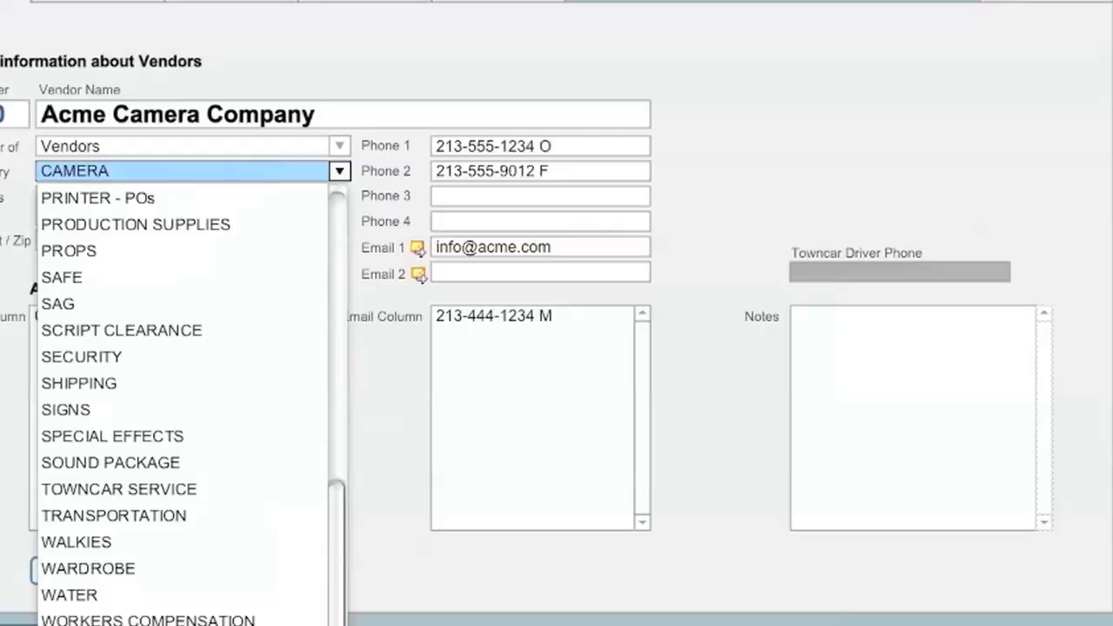
pyautogui.click(155, 492)
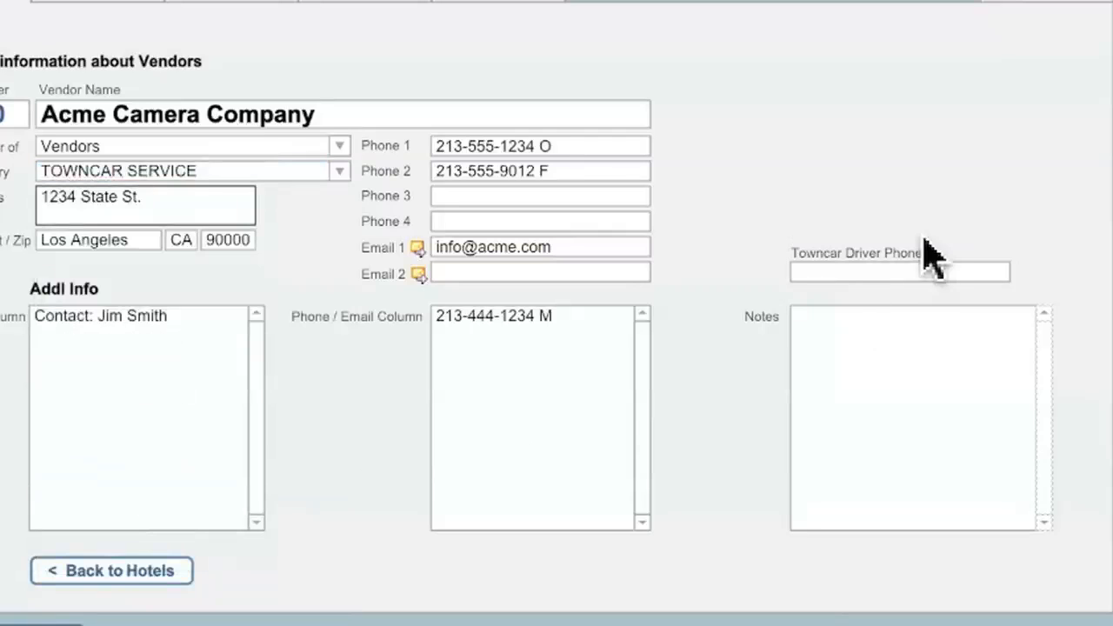
pyautogui.click(868, 273)
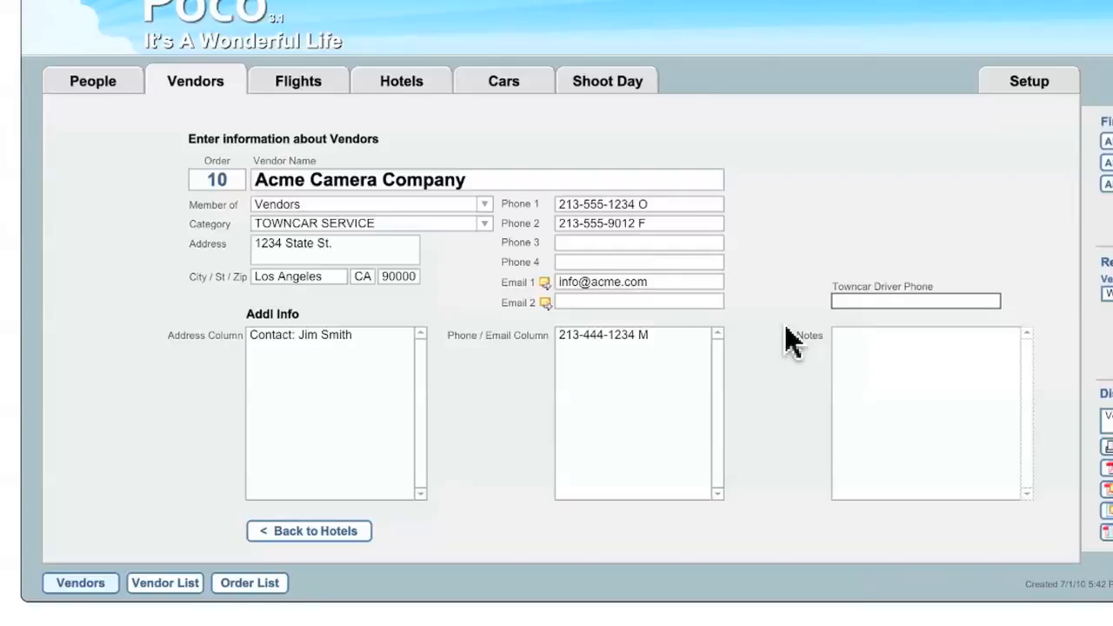
# Change the Acme Camera Company's category to HOTELS, and from that to CAR RENTALS
pyautogui.click(483, 224)
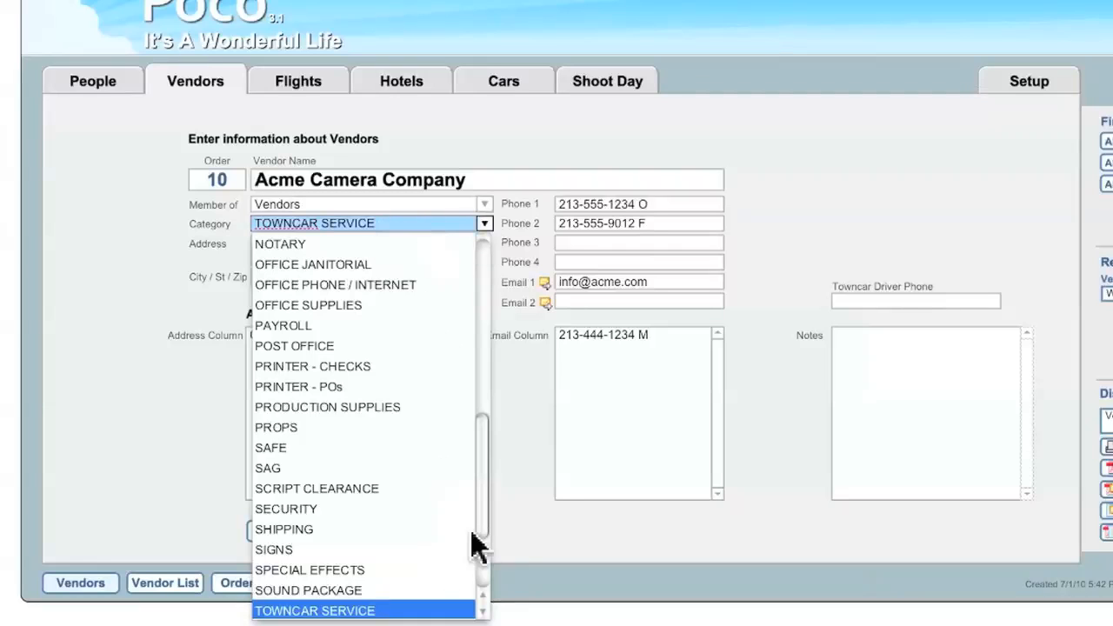
pyautogui.scroll(10, 485, 557)
pyautogui.click(300, 534)
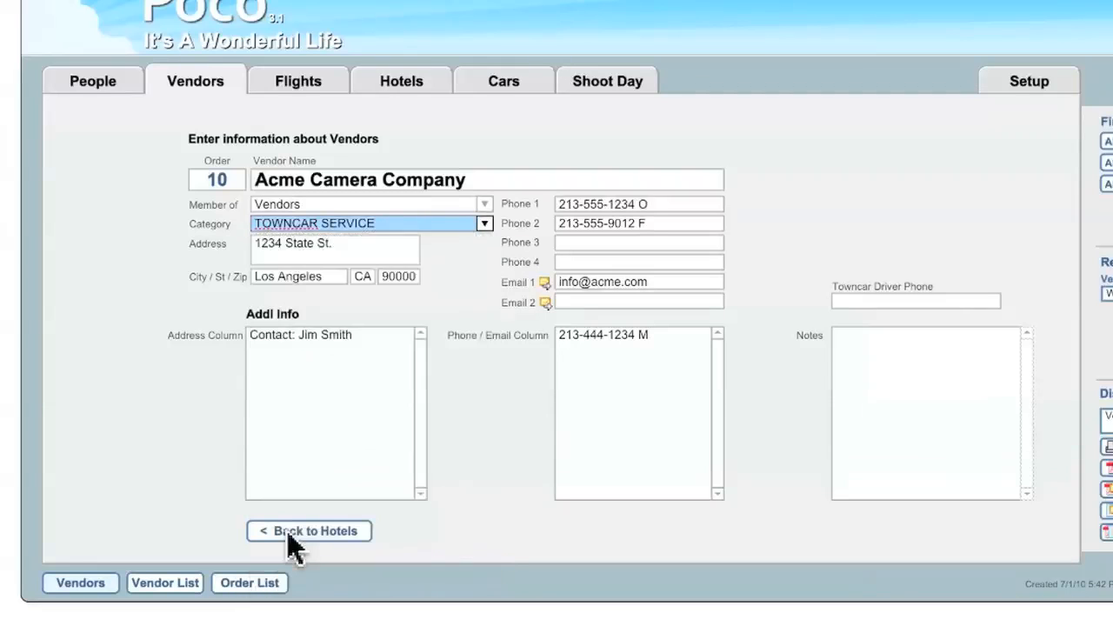
pyautogui.click(483, 224)
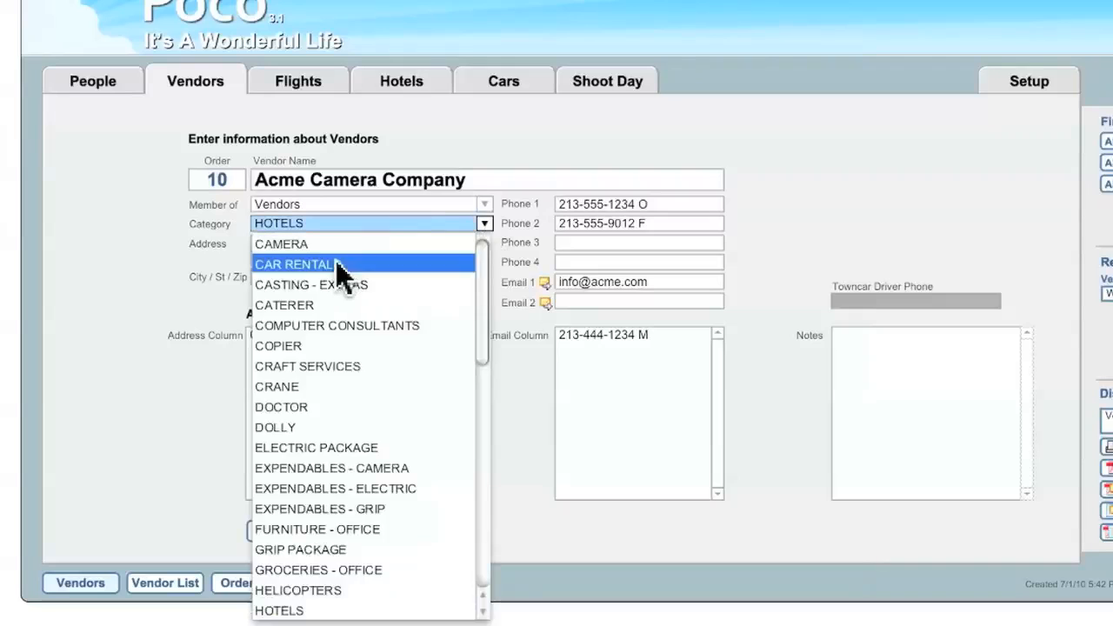
pyautogui.click(336, 259)
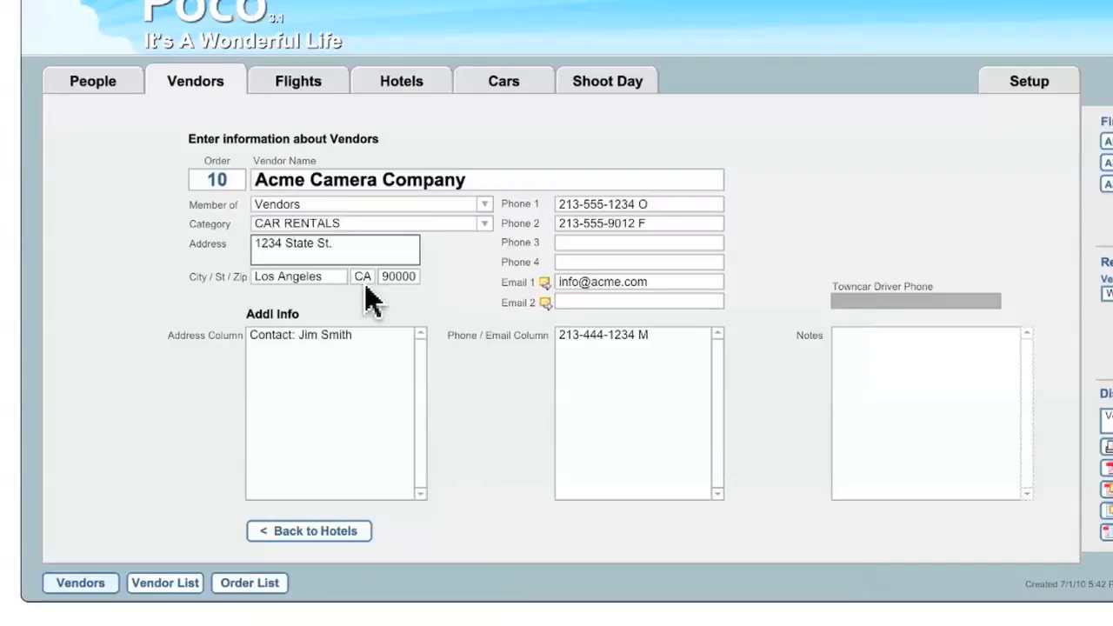
# Set the Acme Camera Company's category back to CAMERA
pyautogui.click(484, 223)
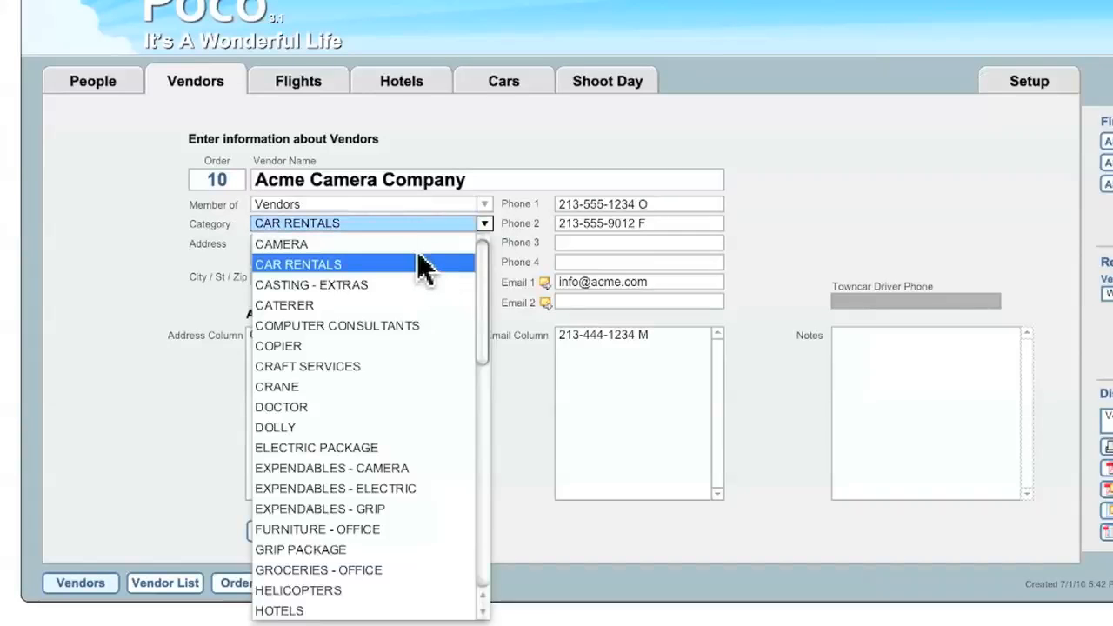
pyautogui.click(415, 244)
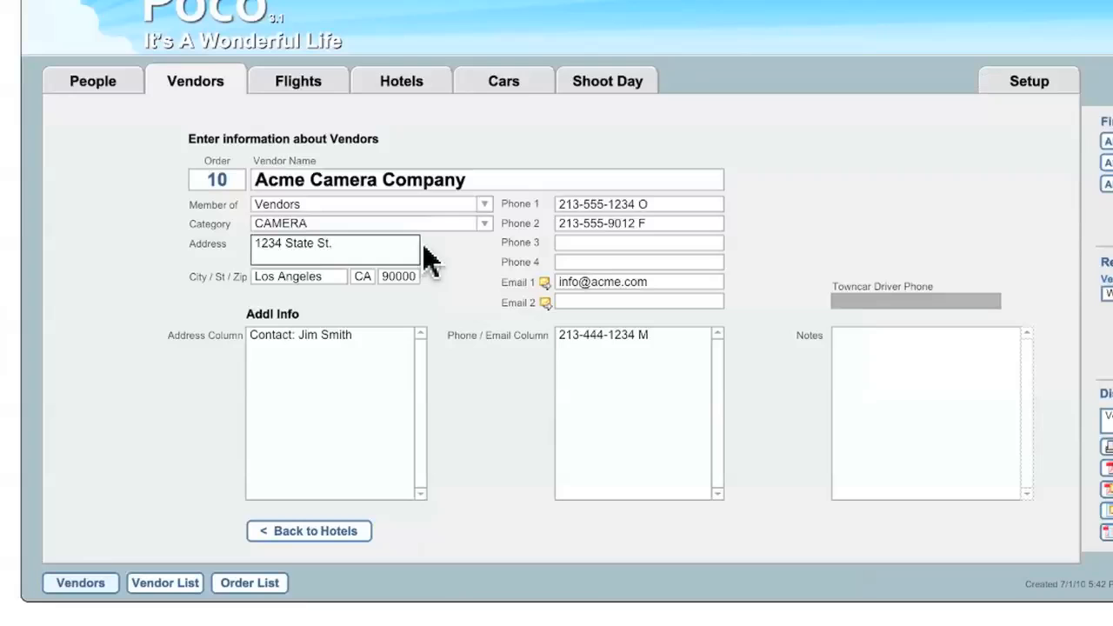
# Open the hotel reservations, choose Radisson Westside as the traveller's hotel, and commit the record
pyautogui.click(425, 90)
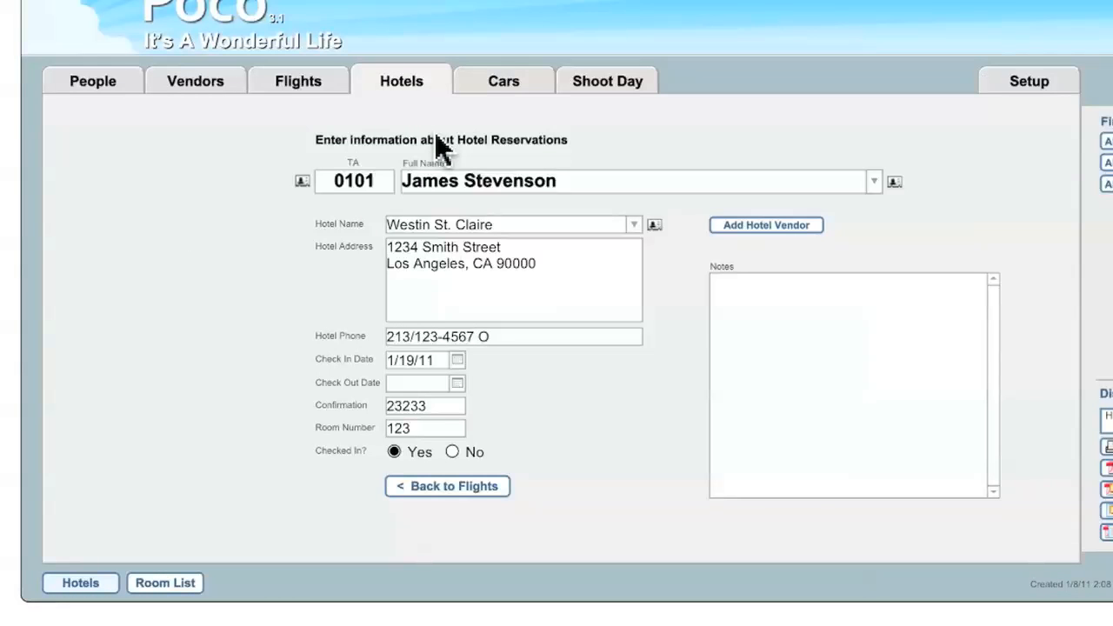
pyautogui.click(635, 224)
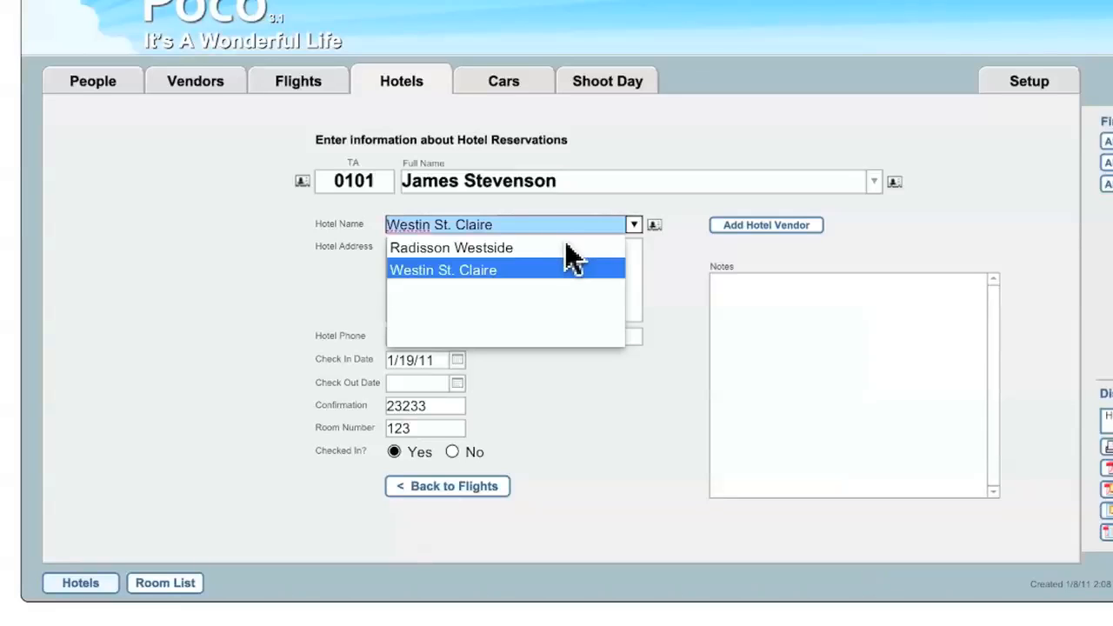
pyautogui.click(648, 249)
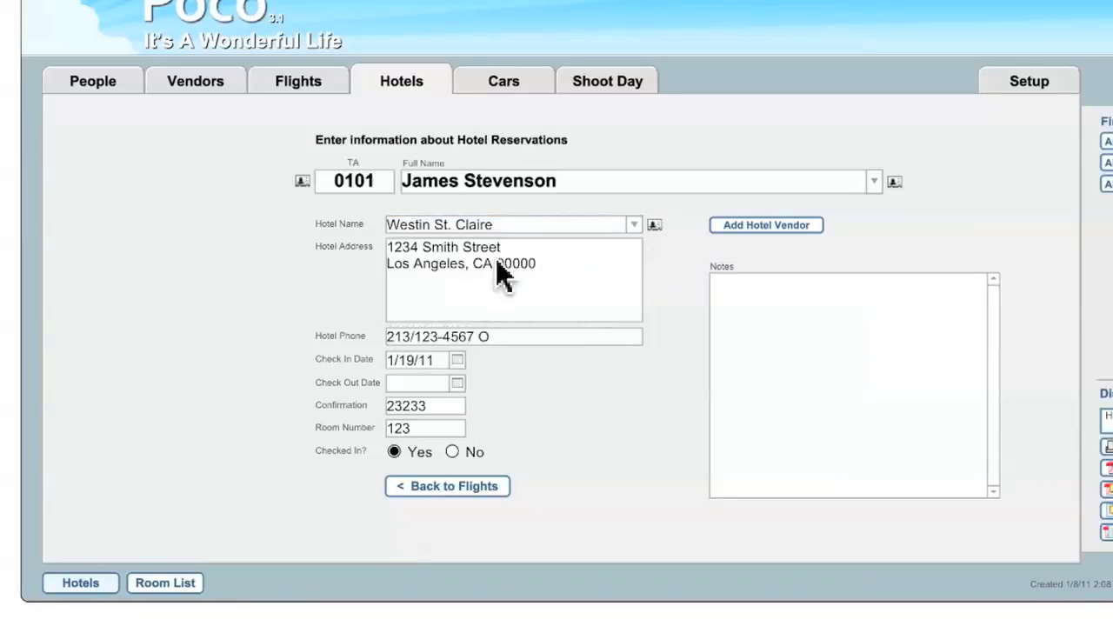
pyautogui.click(633, 224)
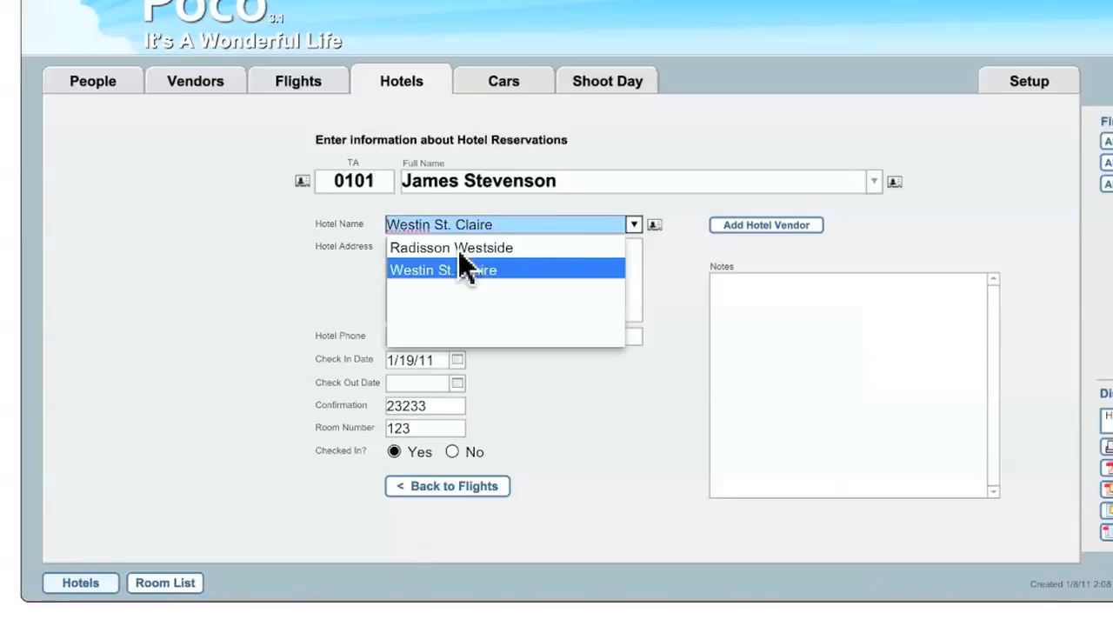
pyautogui.click(522, 250)
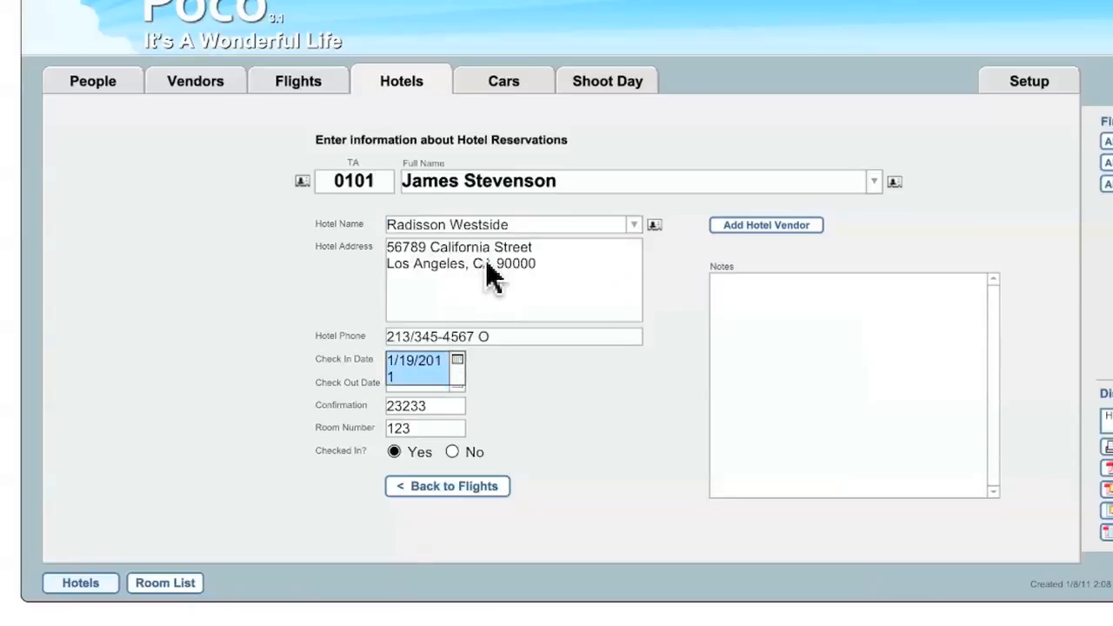
pyautogui.click(519, 369)
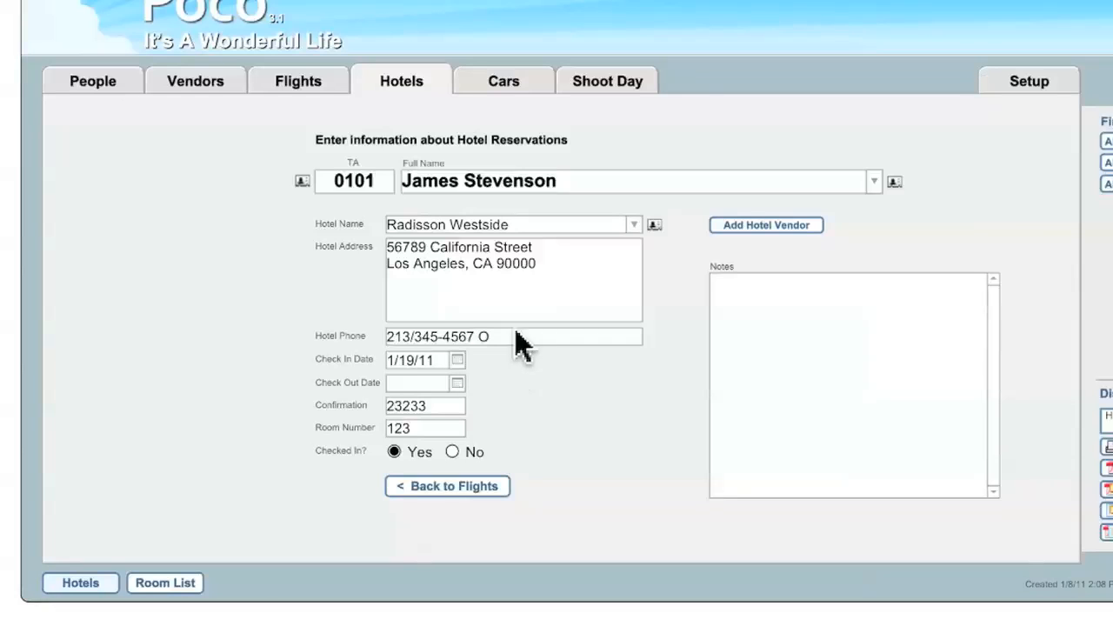
# In the car rental record, switch the car company to Enterprise Rent a Car and back to Hertz Rentacar
pyautogui.click(507, 91)
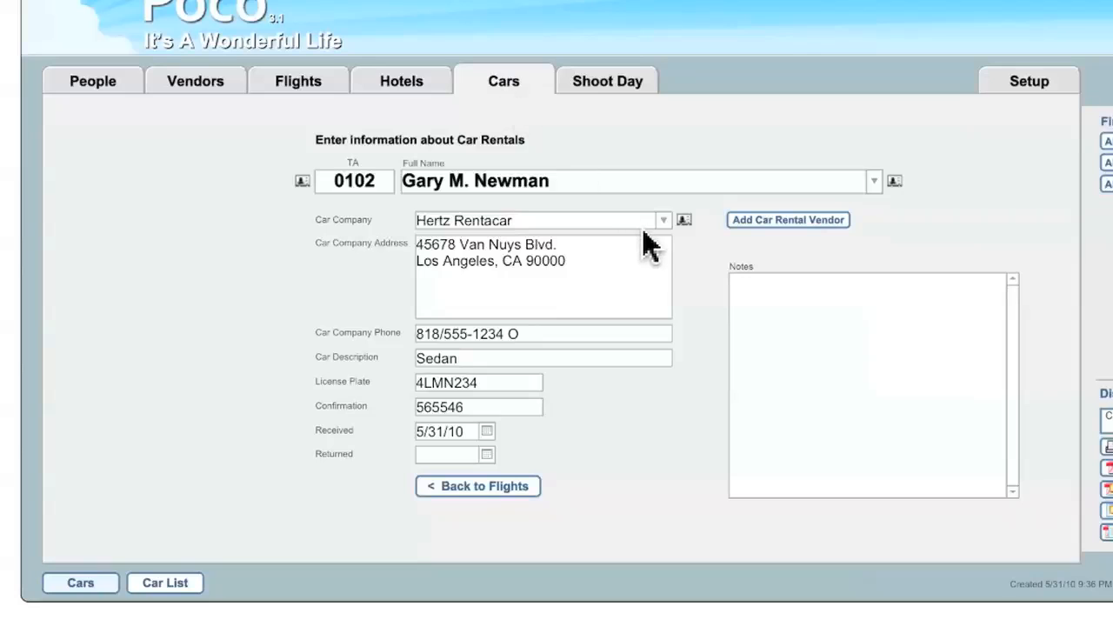
pyautogui.click(663, 221)
pyautogui.click(598, 244)
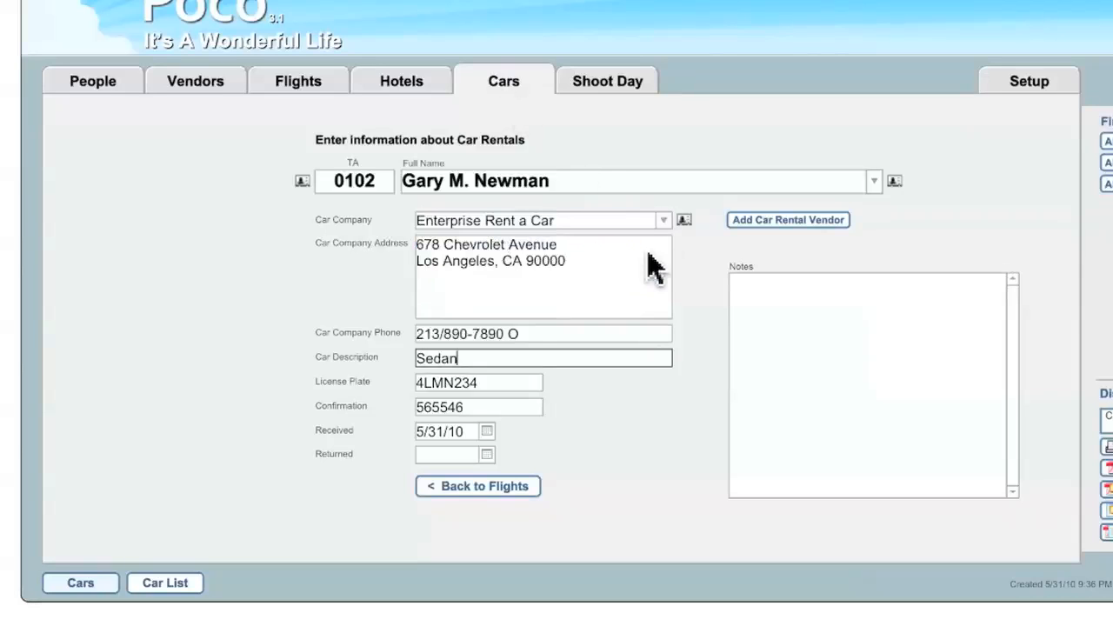
pyautogui.click(663, 221)
pyautogui.click(600, 268)
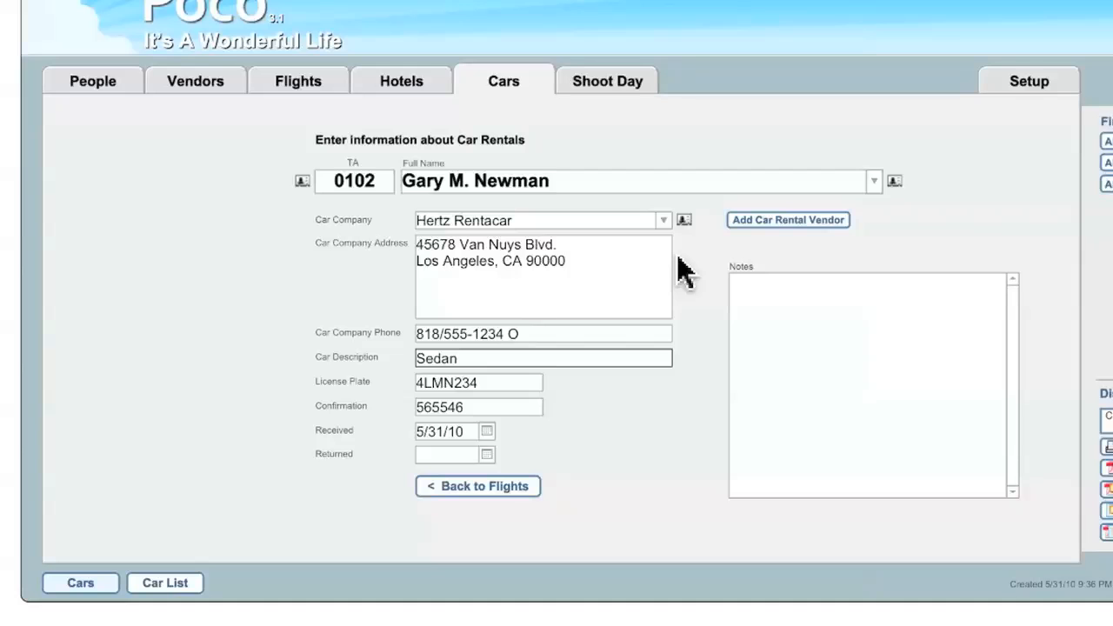
# In the flight record's ground transportation, set the outbound towncar vendor to Star Limos, and return to the vendor record
pyautogui.click(301, 84)
pyautogui.click(313, 360)
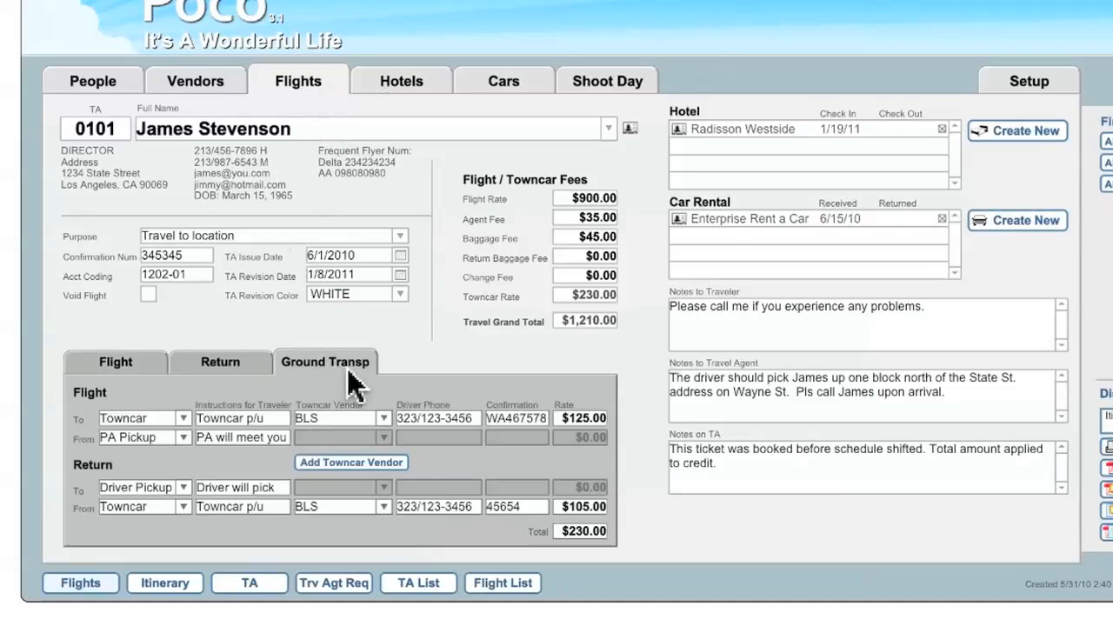
pyautogui.click(383, 419)
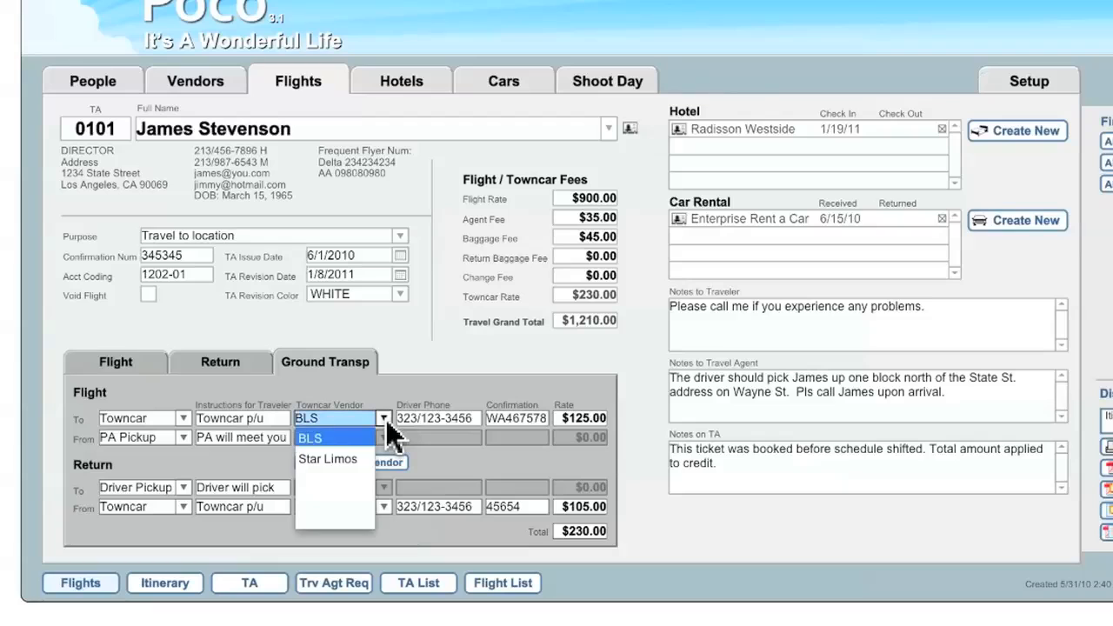
pyautogui.click(335, 459)
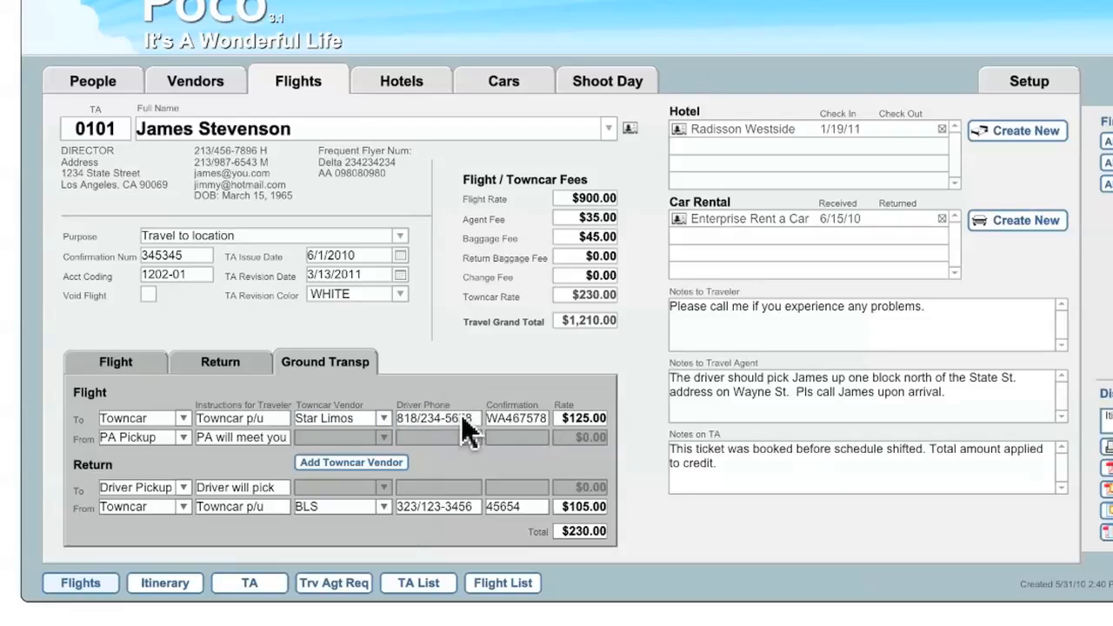
pyautogui.click(178, 80)
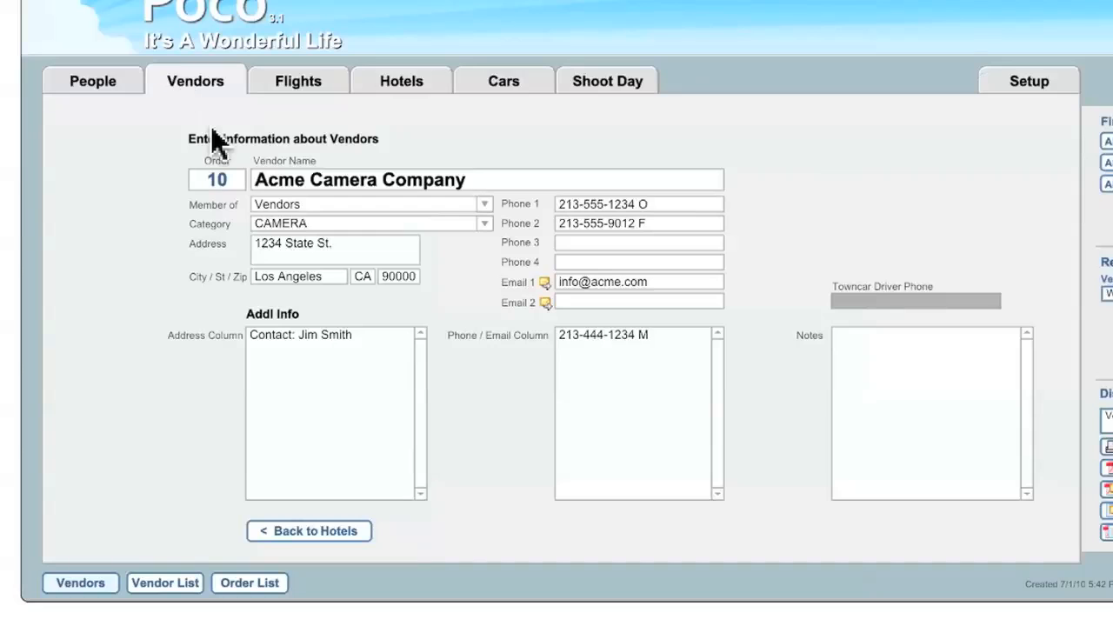